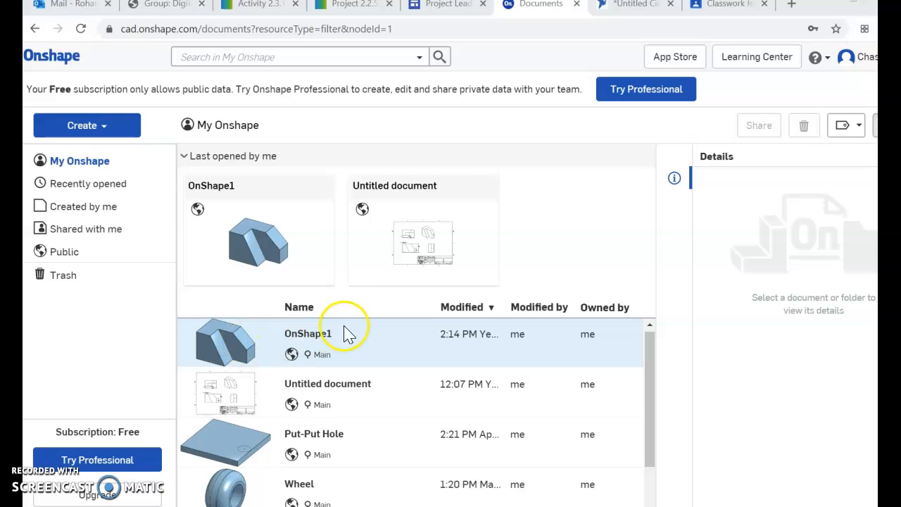
- Open the OnShape1 document and create a drawing from the ANSI_A_INCH.dwt template with no views
left_click(319, 336)
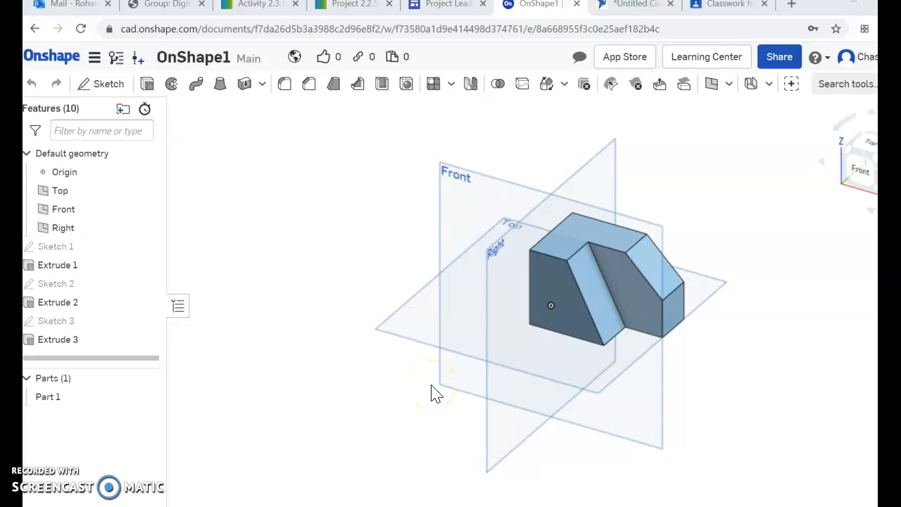
scroll(431, 386, "down", 1)
scroll(431, 386, "up", 1)
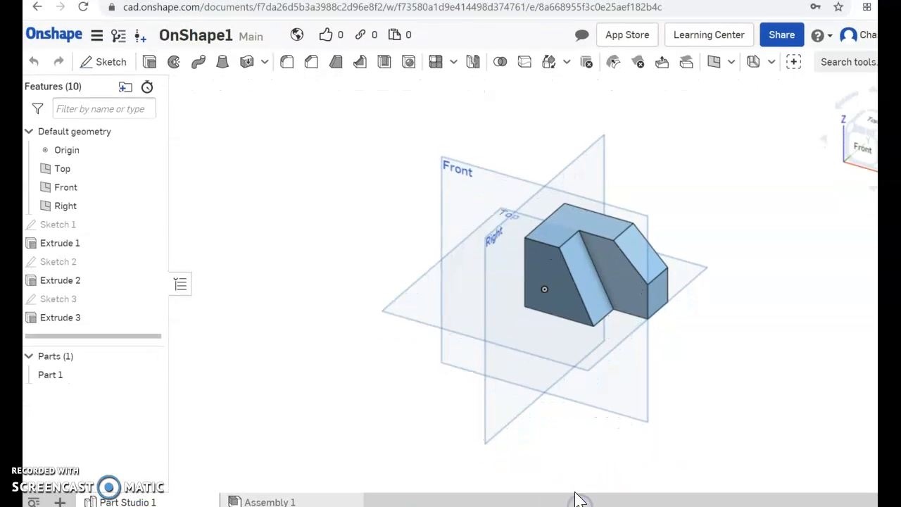
left_click(60, 501)
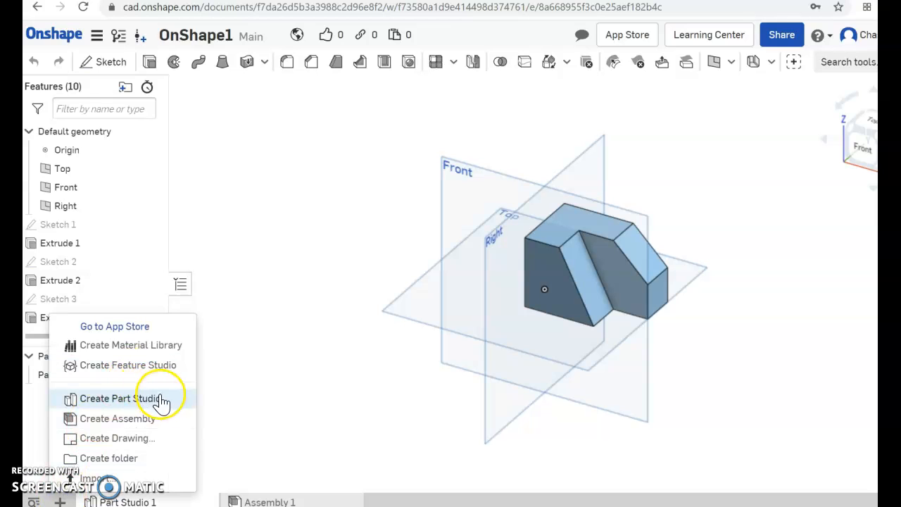
left_click(175, 439)
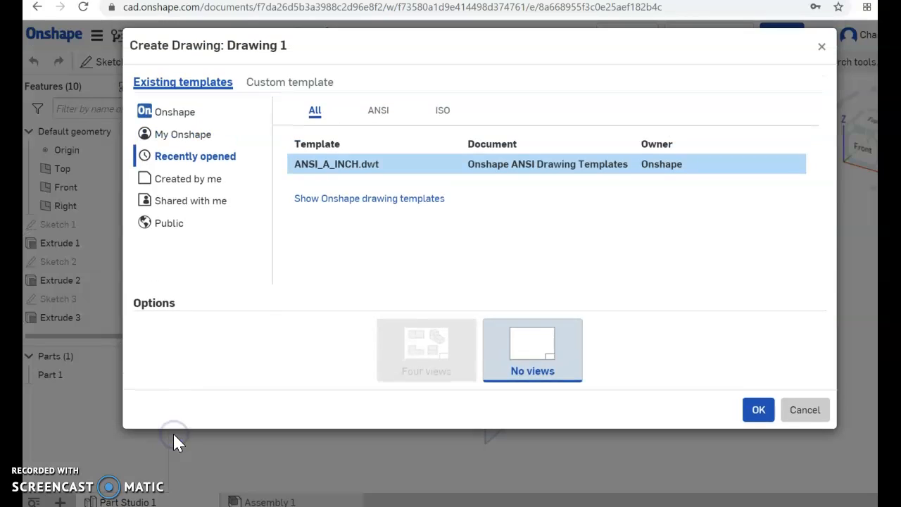
left_click(420, 171)
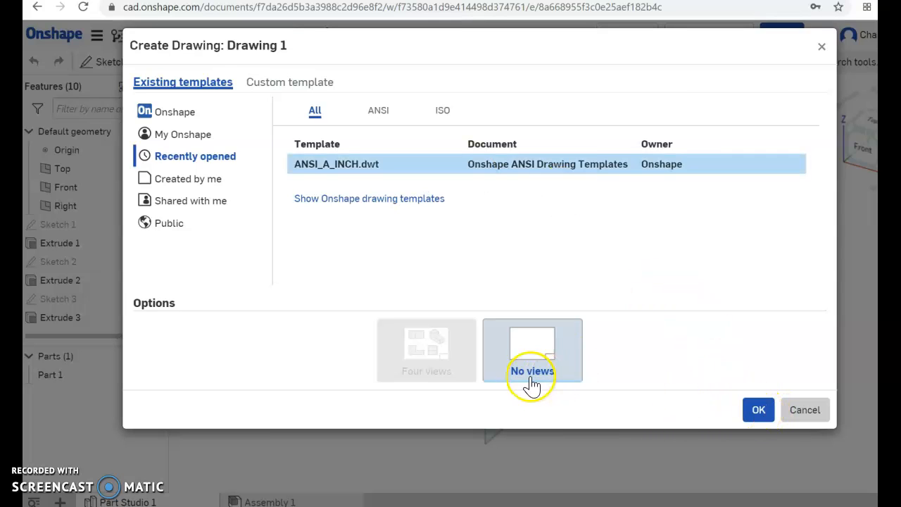
left_click(758, 414)
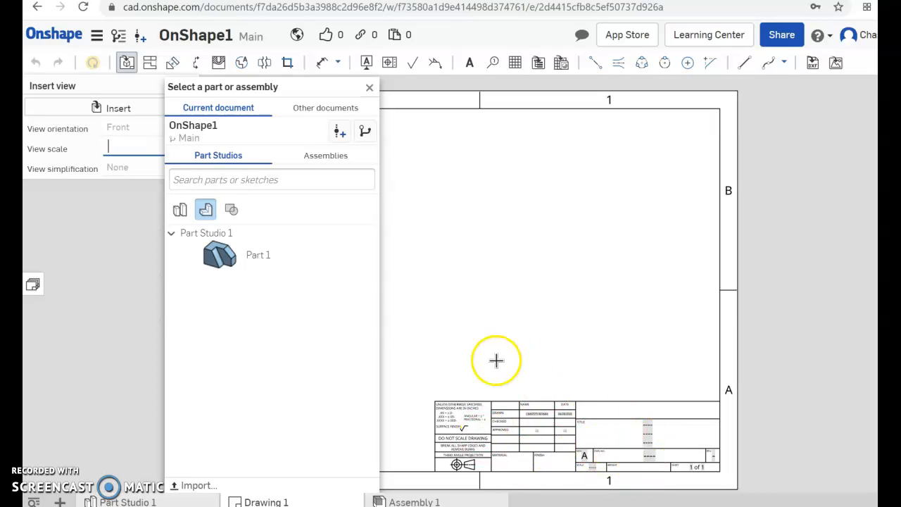
- Insert the front view of Part 1 at 1:1 scale on the sheet's lower left and project its top view above
left_click(220, 264)
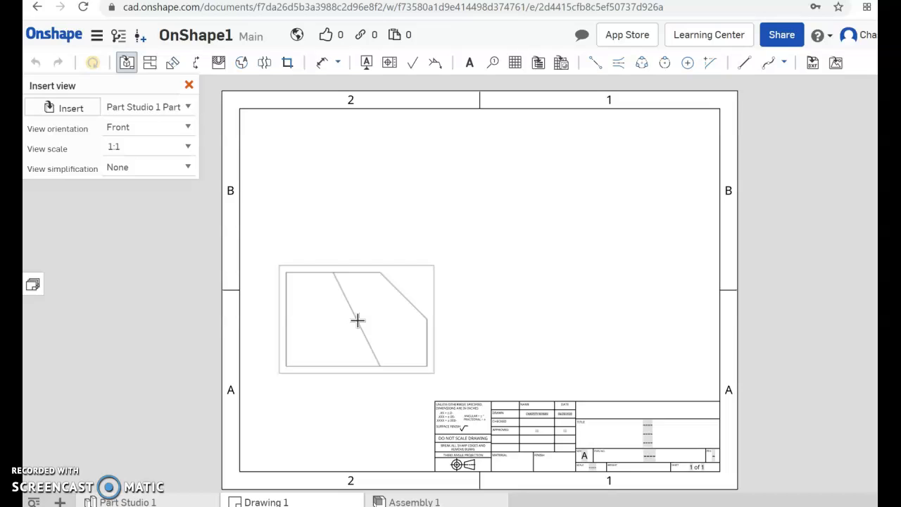
left_click(358, 320)
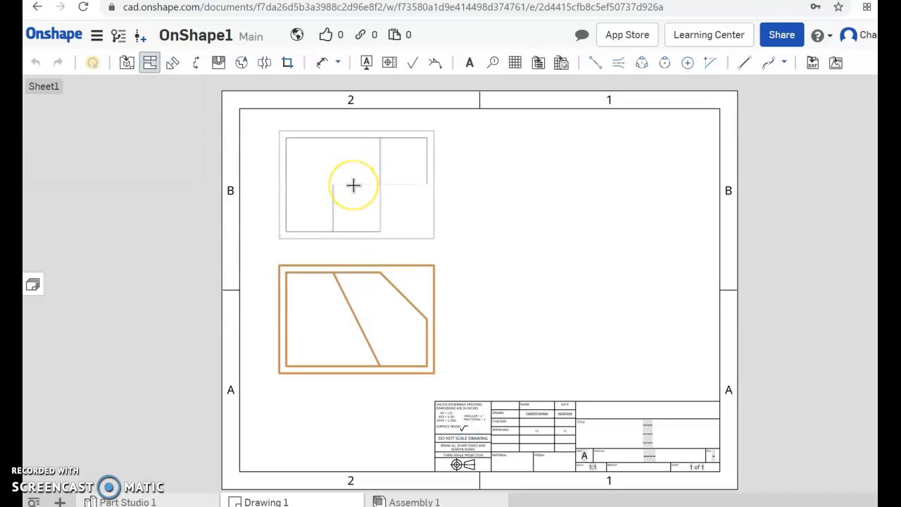
left_click(353, 185)
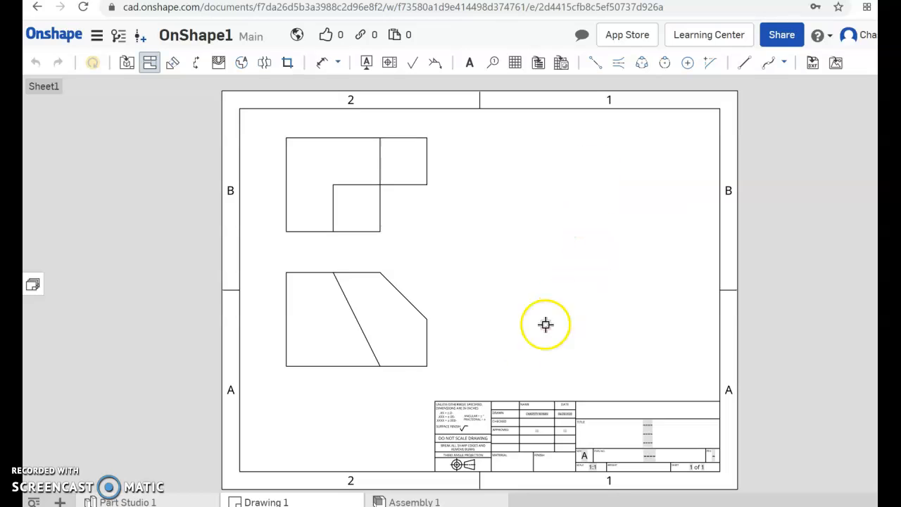
- Project a right side view beside the front view and an isometric view in the sheet's upper right
left_click(395, 336)
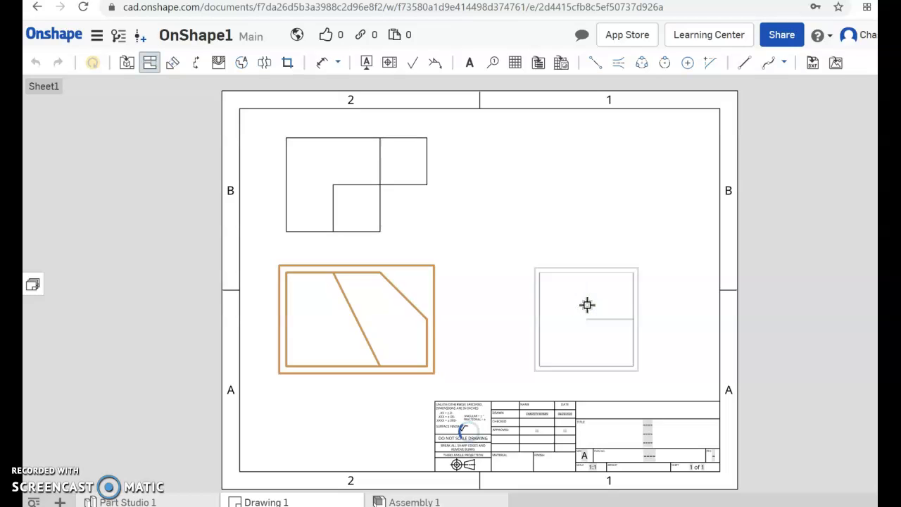
left_click(479, 295)
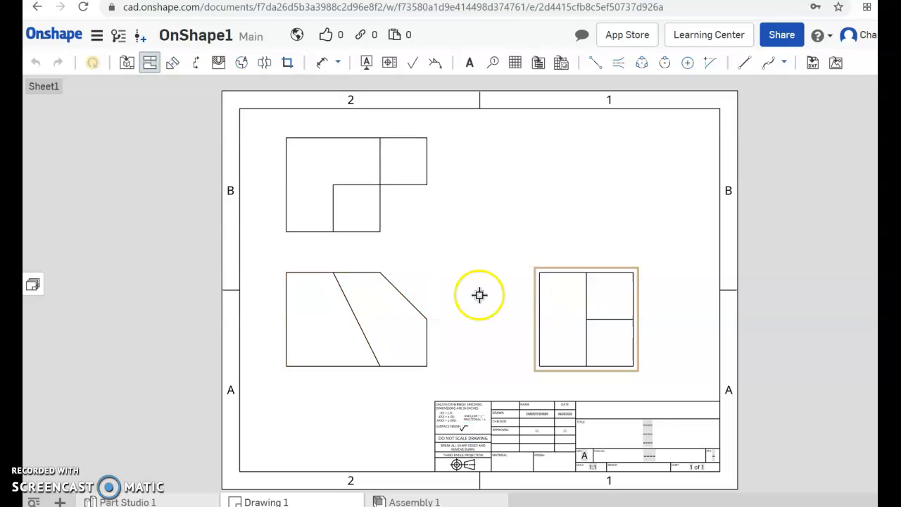
left_click(418, 298)
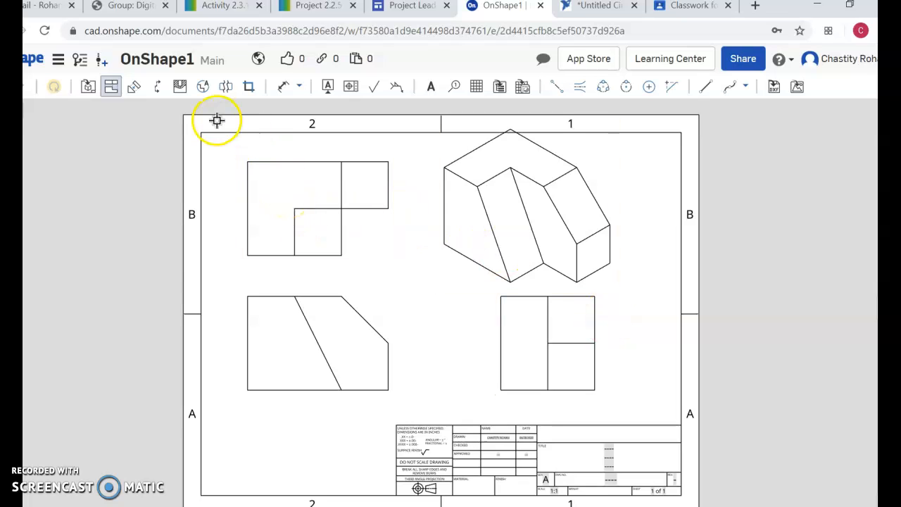
- Dimension the front view's overall height and its short right vertical edge, placing both dimensions to the right of the view
left_click(291, 93)
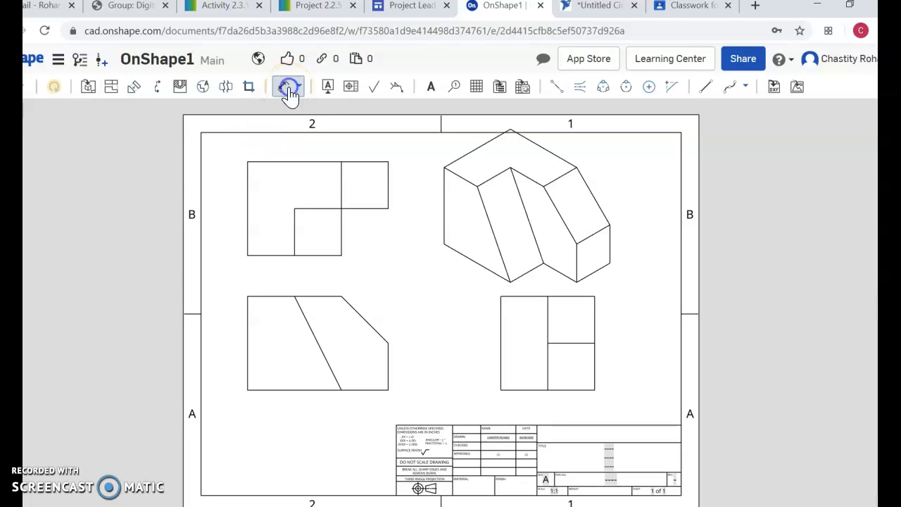
left_click(247, 321)
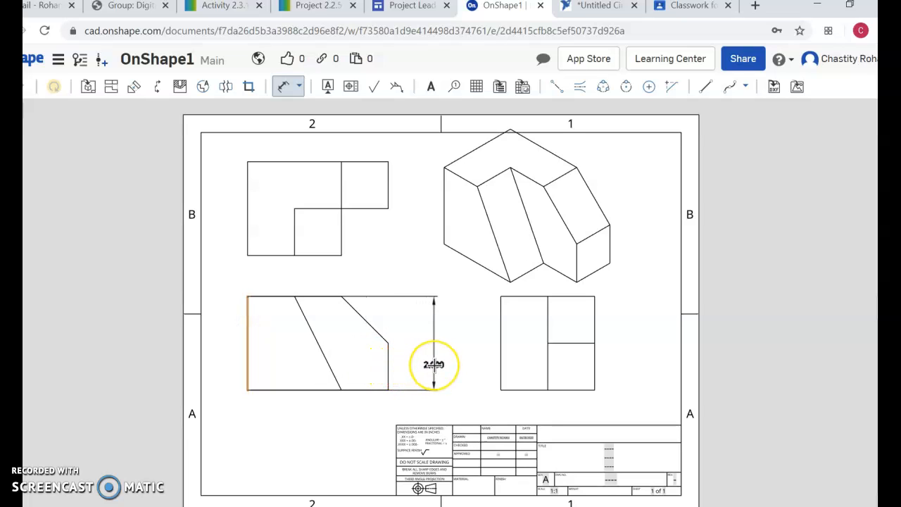
left_click(433, 365)
left_click(388, 364)
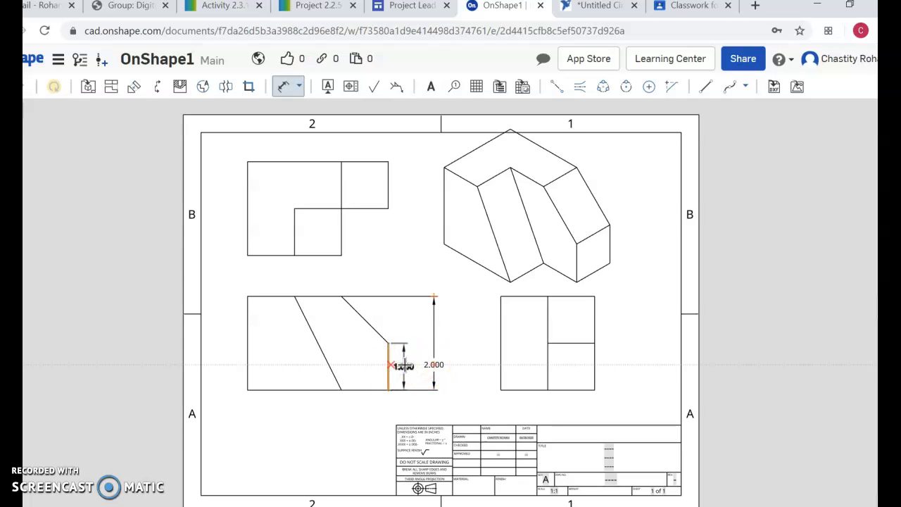
left_click(405, 364)
- Dimension the first horizontal segment of the front view's top edge, placing the dimension just above it
left_click(270, 340)
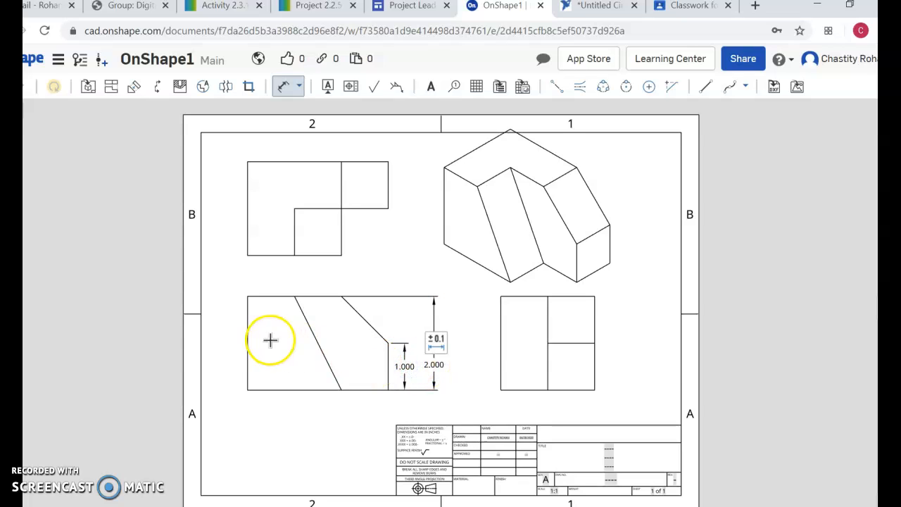
left_click(272, 298)
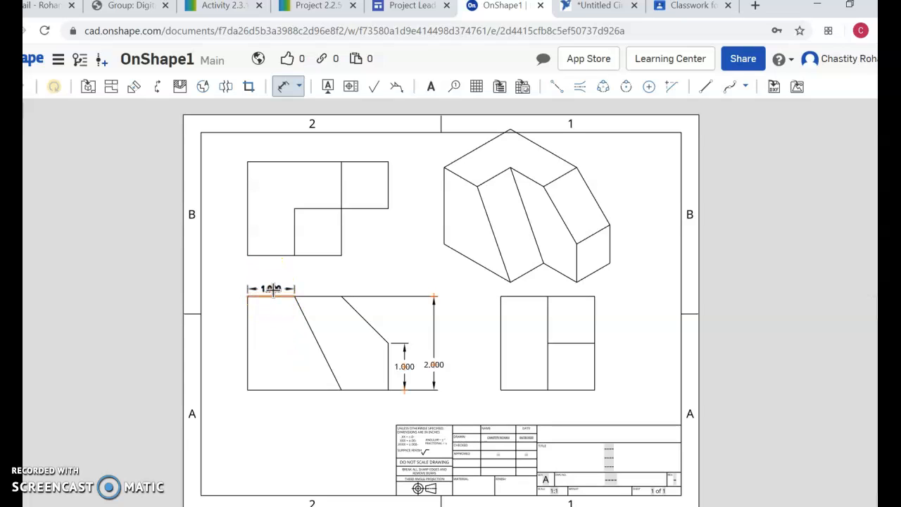
left_click(272, 288)
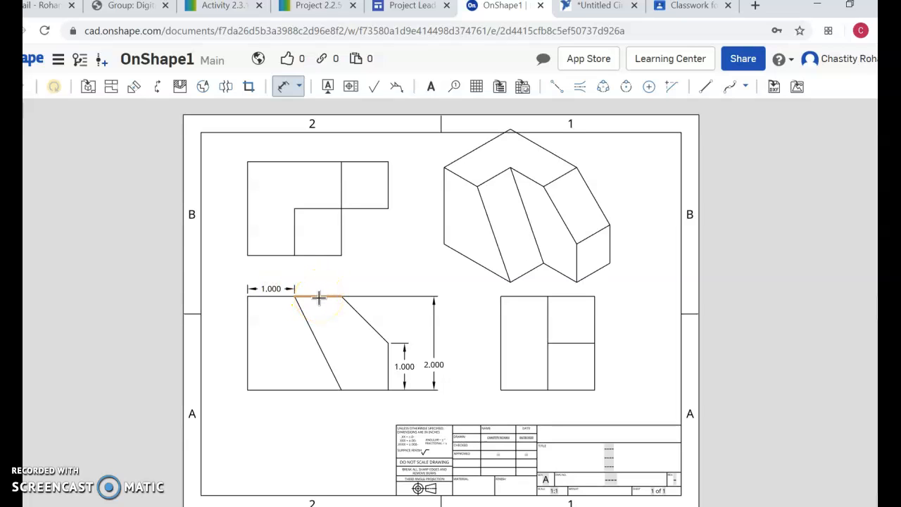
- Try to dimension the second horizontal segment of the front view's top edge in line with the first
left_click(319, 297)
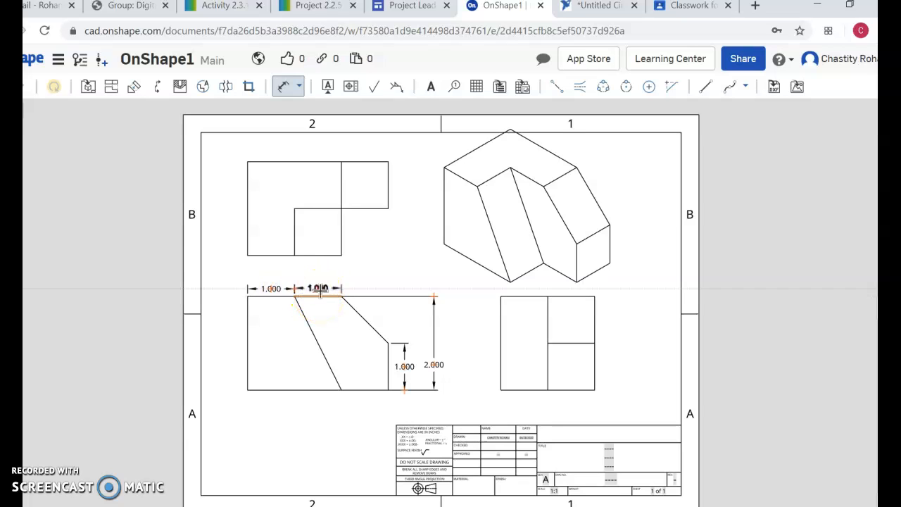
left_click(318, 288)
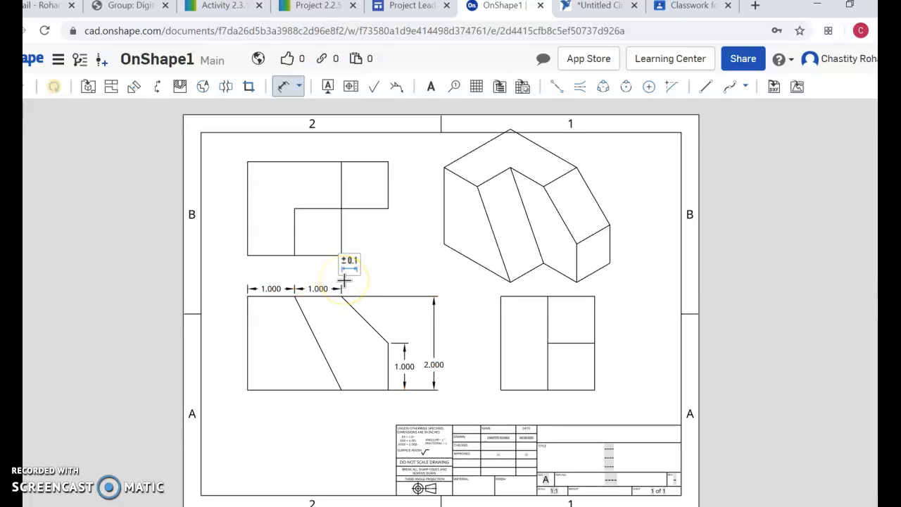
key("Escape")
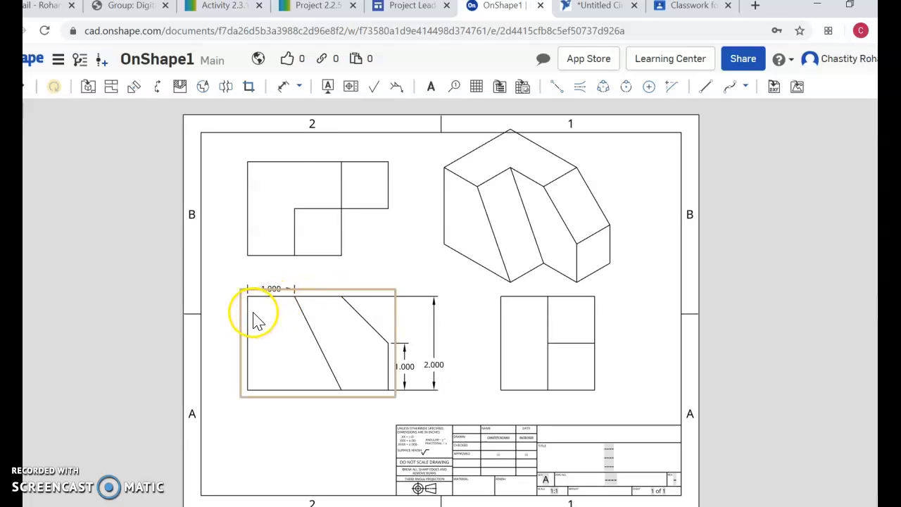
- Dimension the horizontal distance from the front view's left edge to the upper corner of the right slope, placed above the existing dimension
left_click(285, 91)
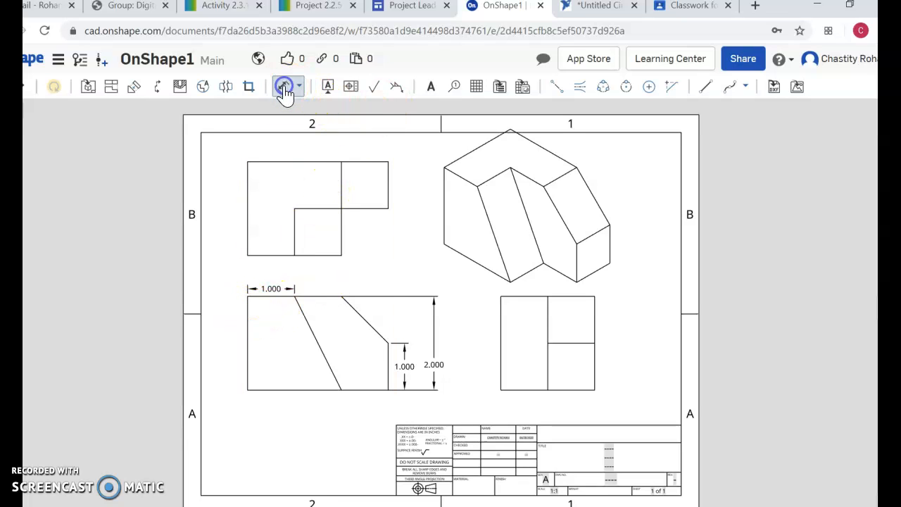
left_click(245, 327)
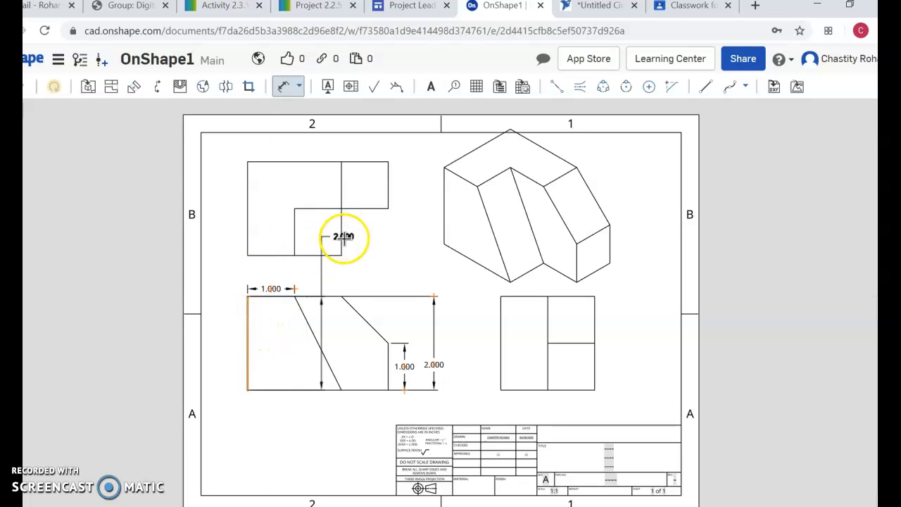
left_click(342, 296)
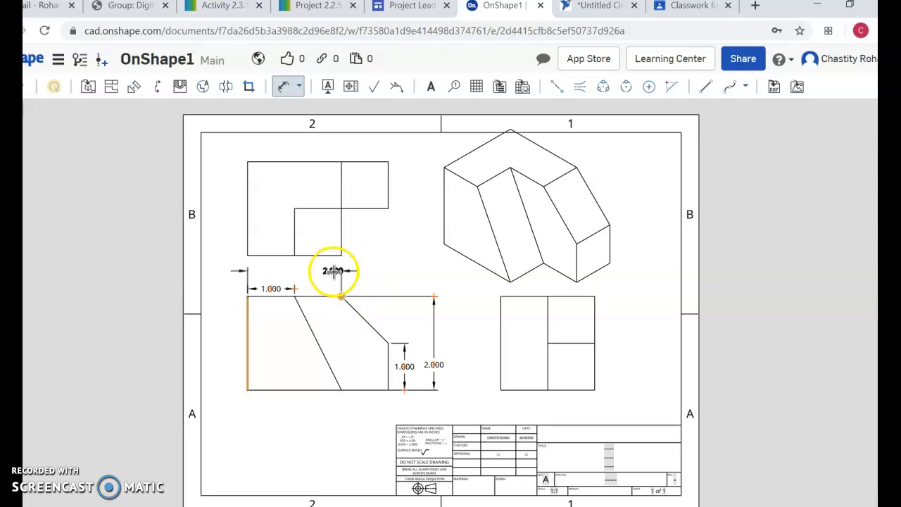
left_click(332, 271)
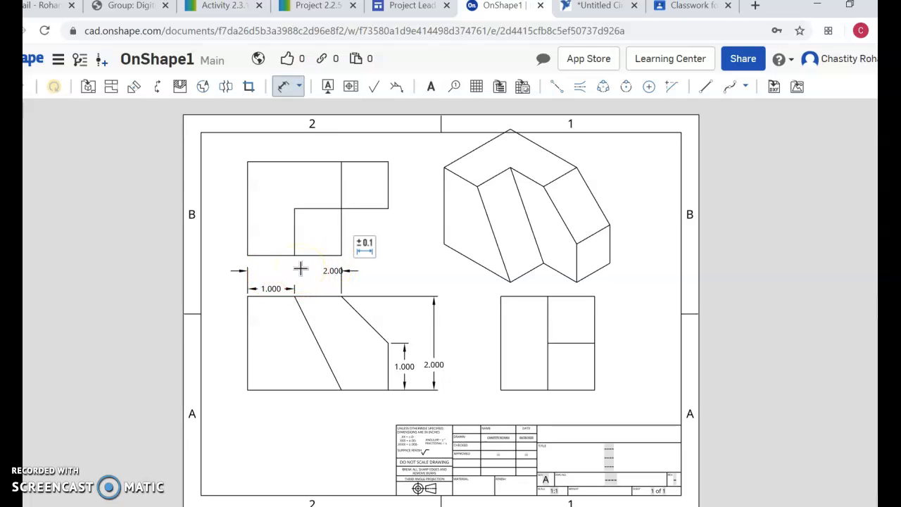
left_click(356, 267)
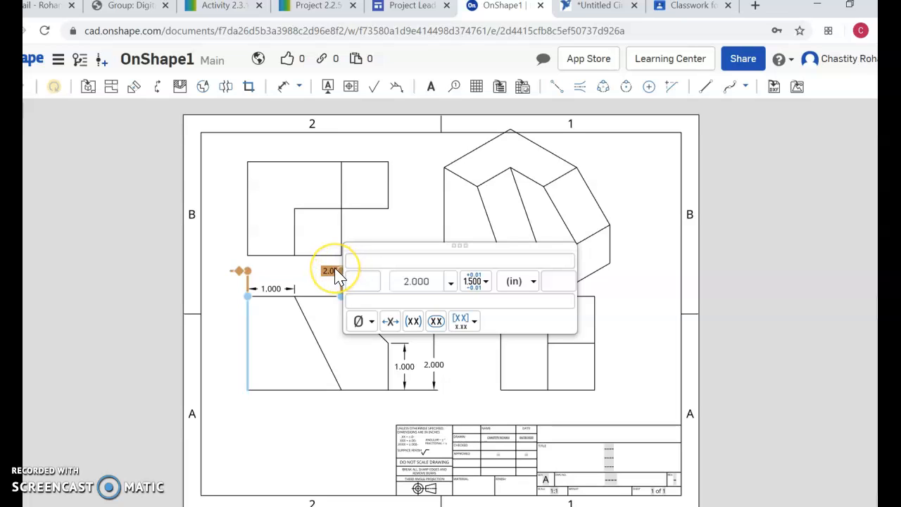
left_click(319, 400)
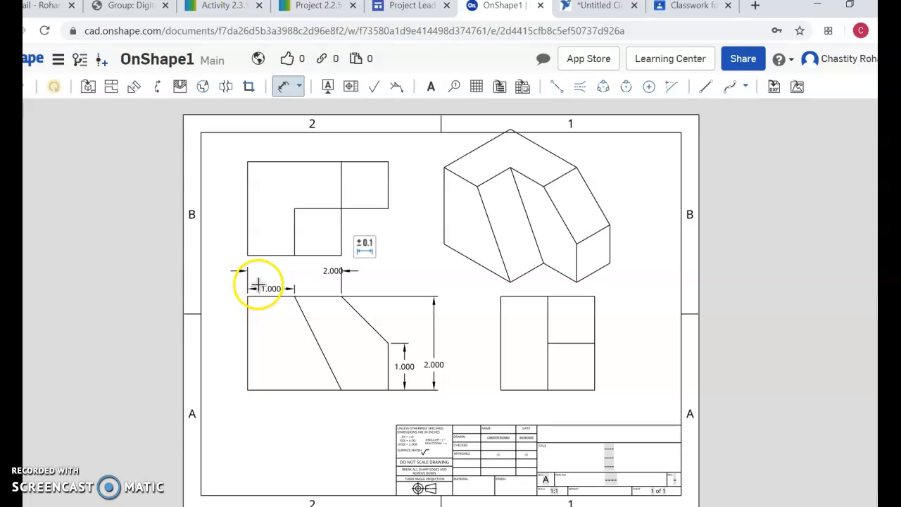
- Leave the dimension command and move the front view slightly down to widen the gap below the top view
left_click(285, 86)
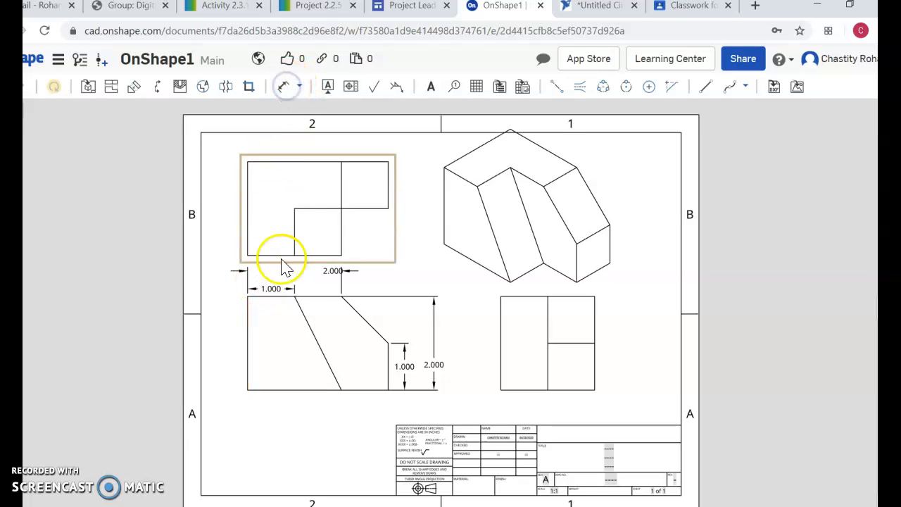
mouse_move(292, 355)
left_mouse_down()
mouse_move(288, 346)
mouse_move(291, 386)
mouse_move(287, 371)
left_mouse_up()
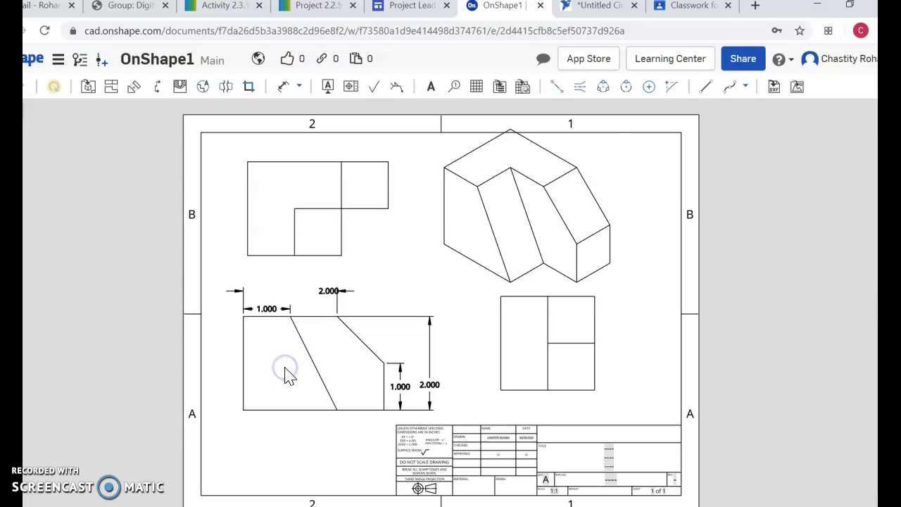
left_click(533, 320)
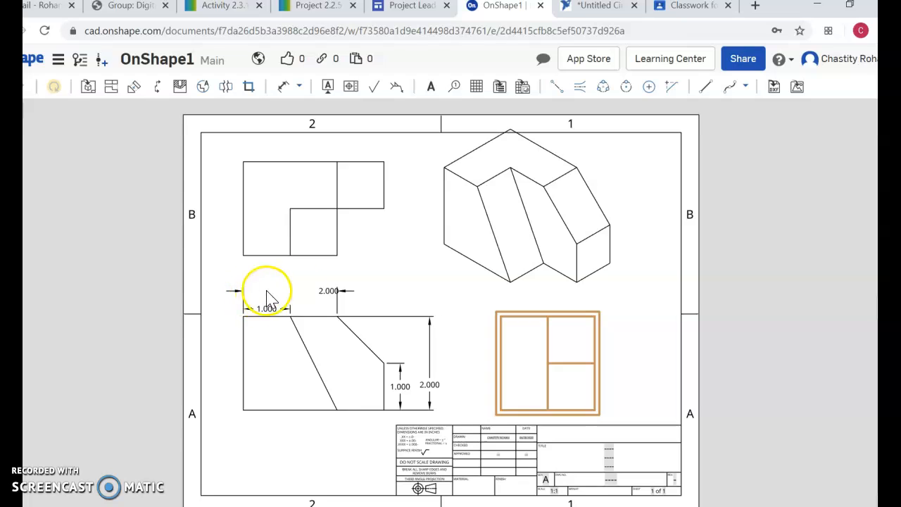
- Center the text of the 2.000 horizontal dimension between its extension lines above the front view
left_click(349, 291)
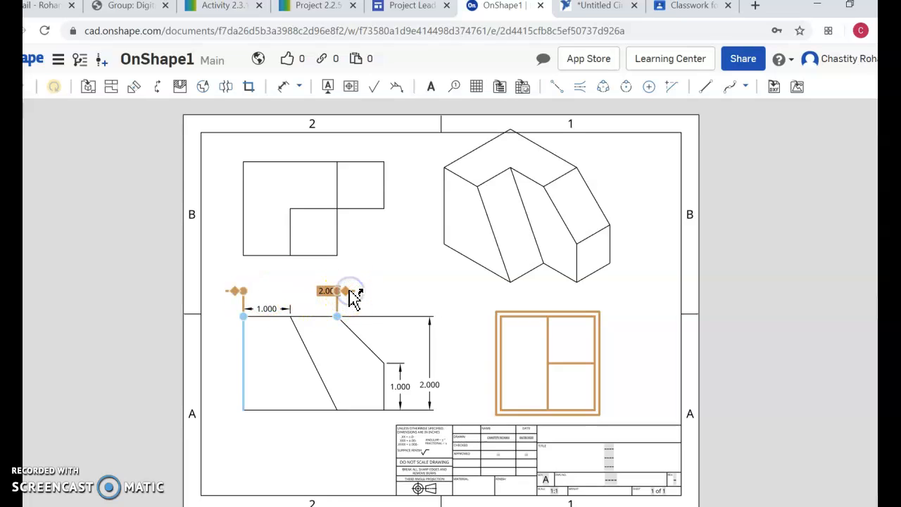
right_click(350, 293)
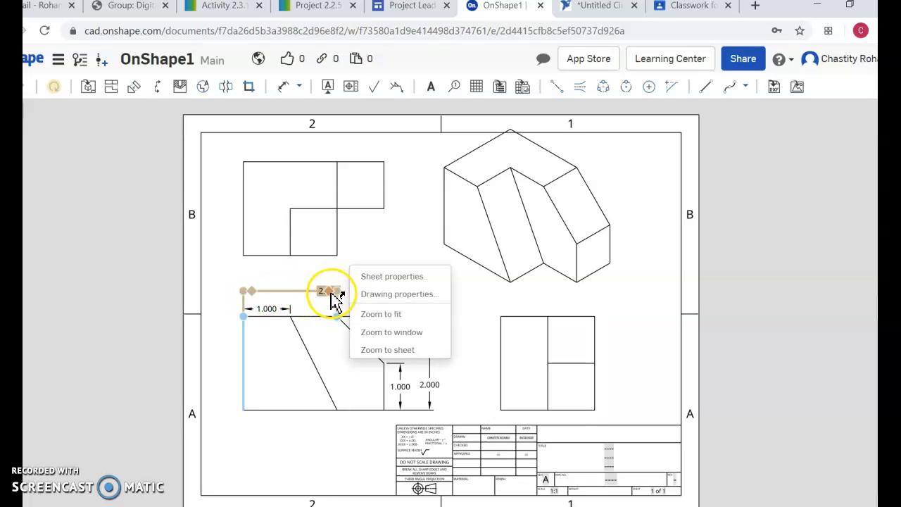
mouse_move(328, 290)
middle_mouse_down()
mouse_move(300, 286)
mouse_move(315, 284)
middle_mouse_up()
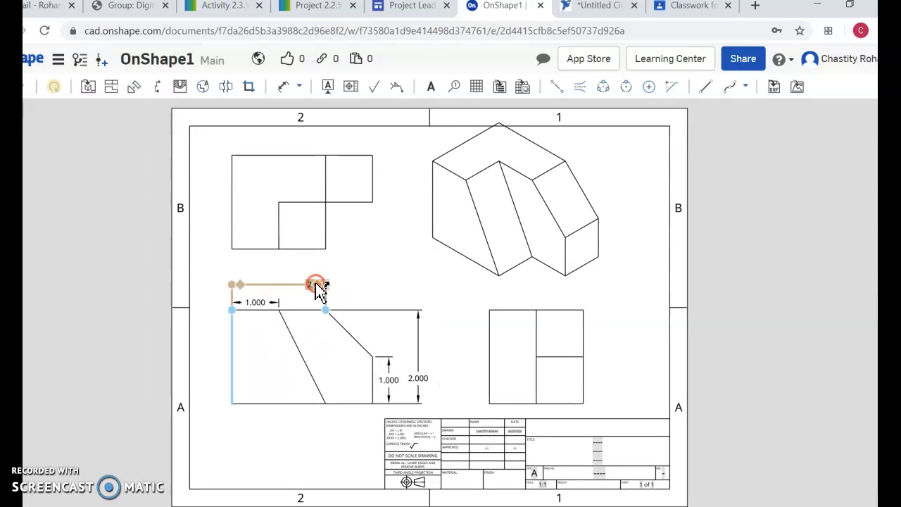
left_click(314, 284)
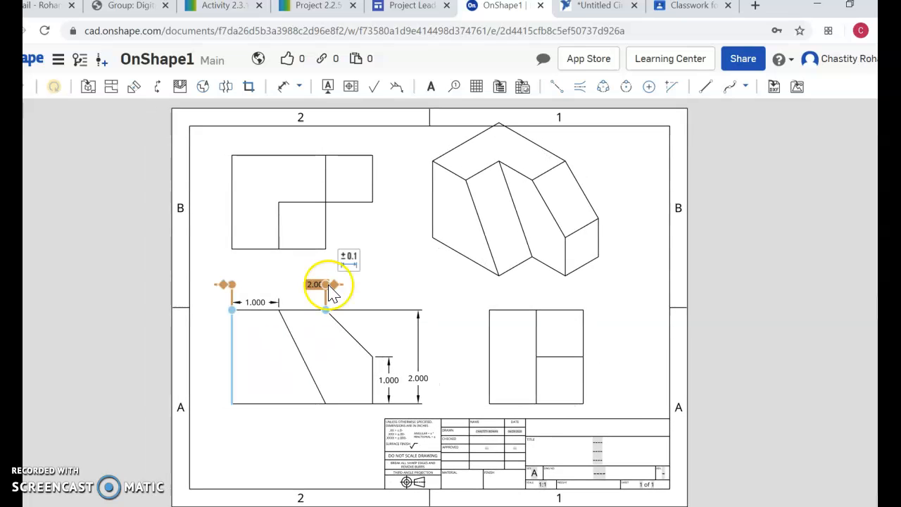
left_click_drag(340, 292, 290, 280)
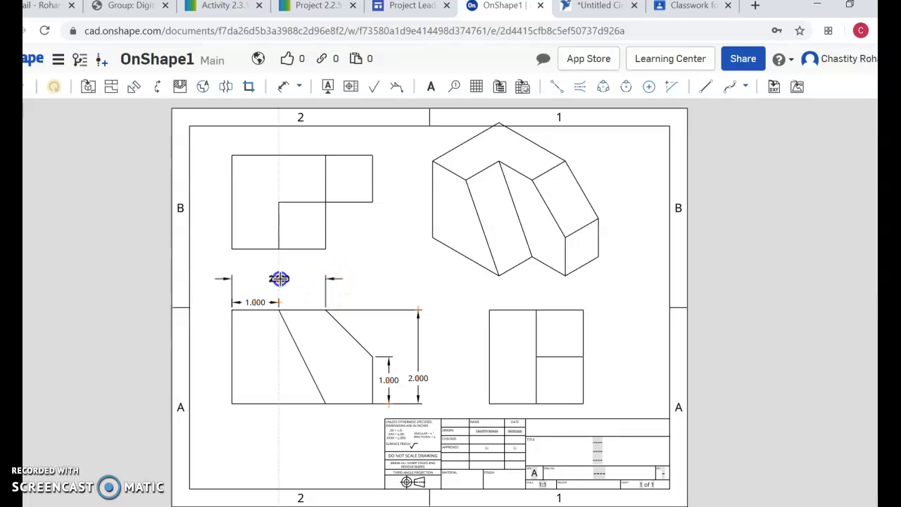
- Flip the front view's 2.000 horizontal dimension arrows inside its extension lines and dimension the view's overall width above it
left_click(336, 278)
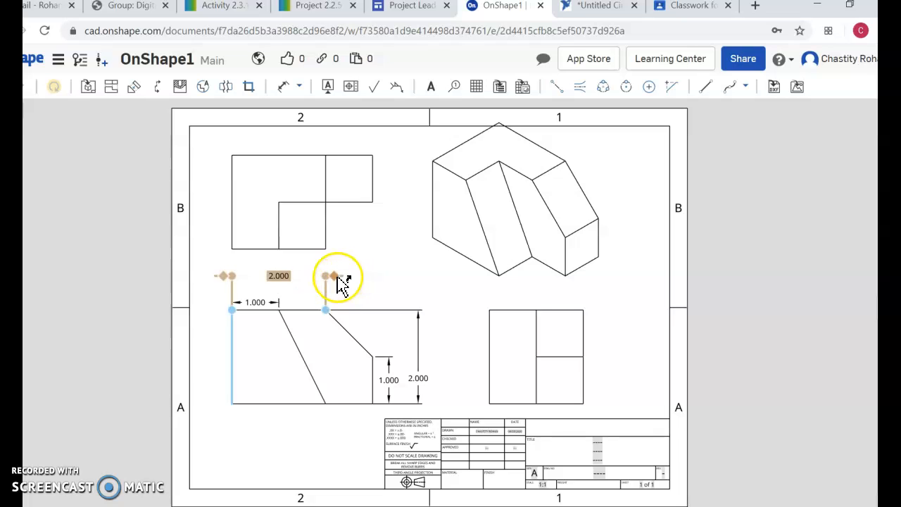
left_click(348, 287)
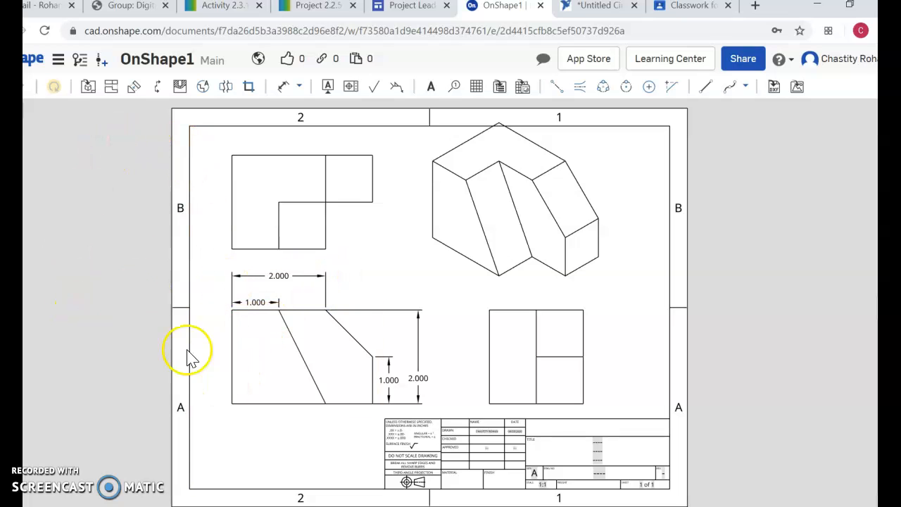
left_click(285, 88)
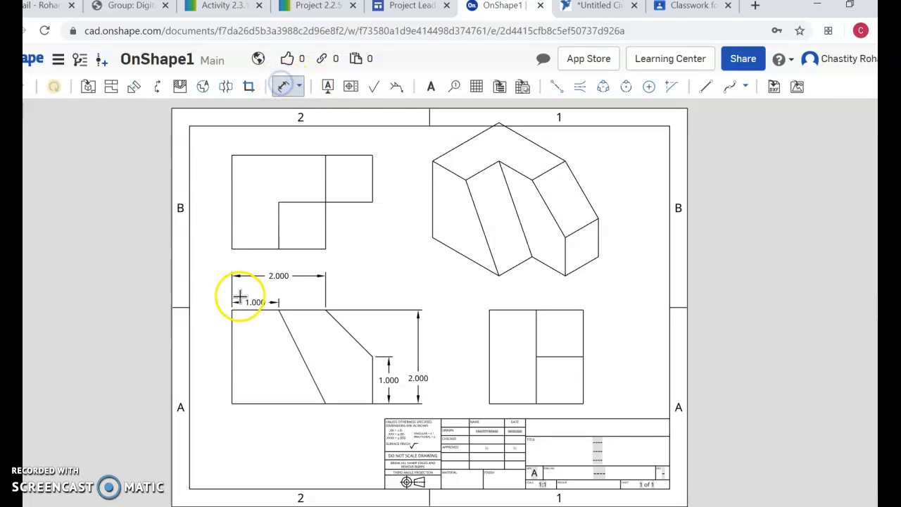
left_click(229, 373)
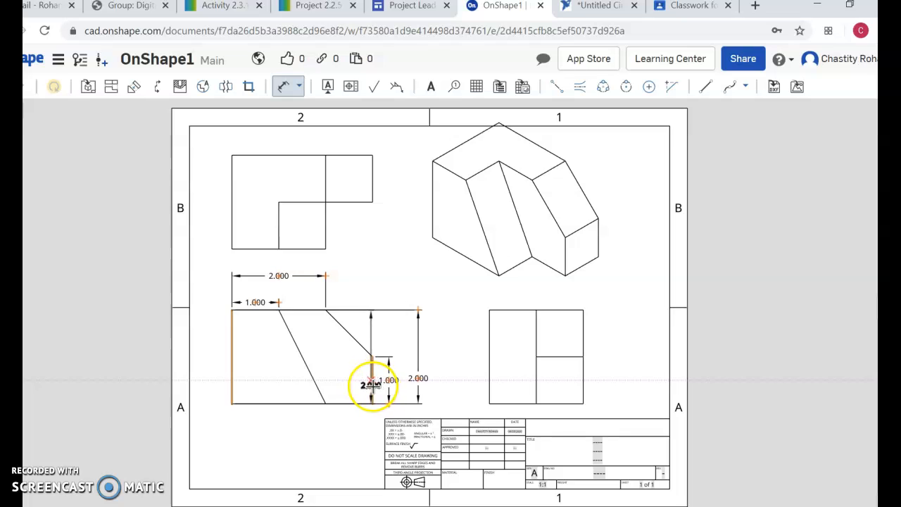
left_click(372, 404)
left_click(336, 261)
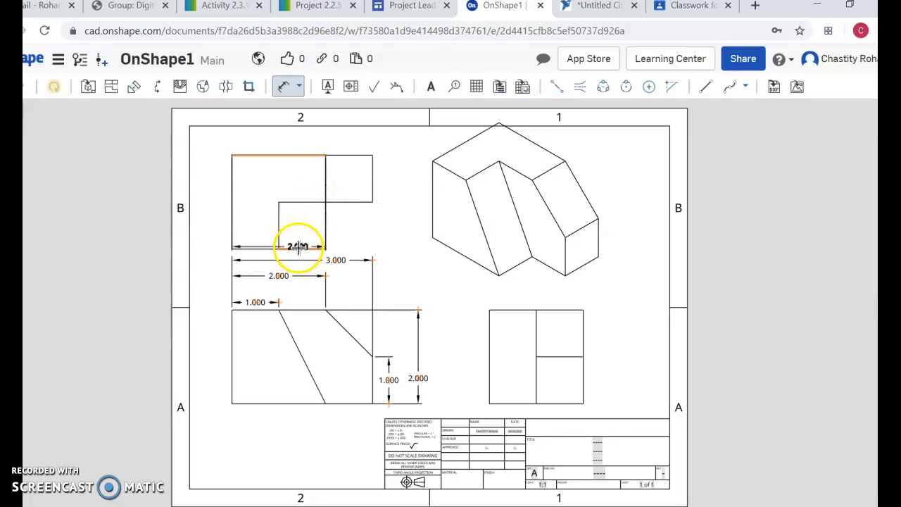
- Dimension the top view's overall depth and the depth of its narrower right section, placing both beside the view, and leave the dimension command
left_click(298, 246)
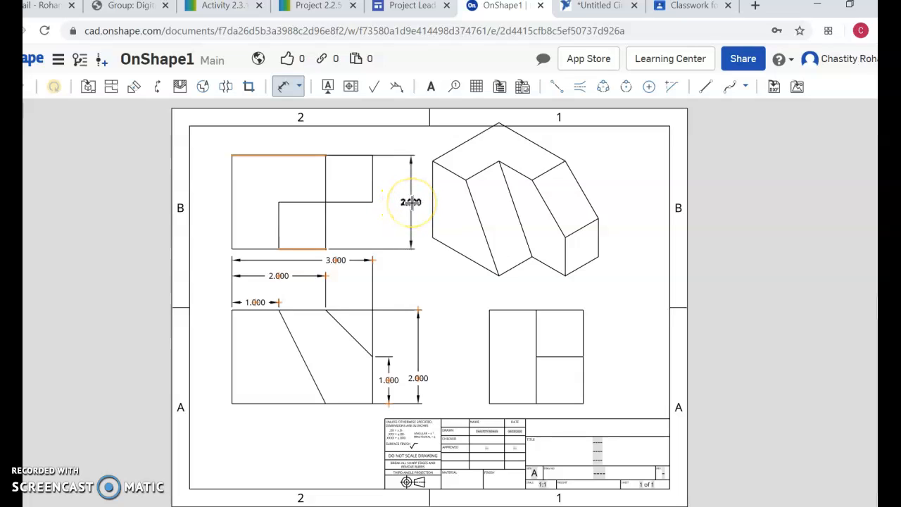
left_click(410, 202)
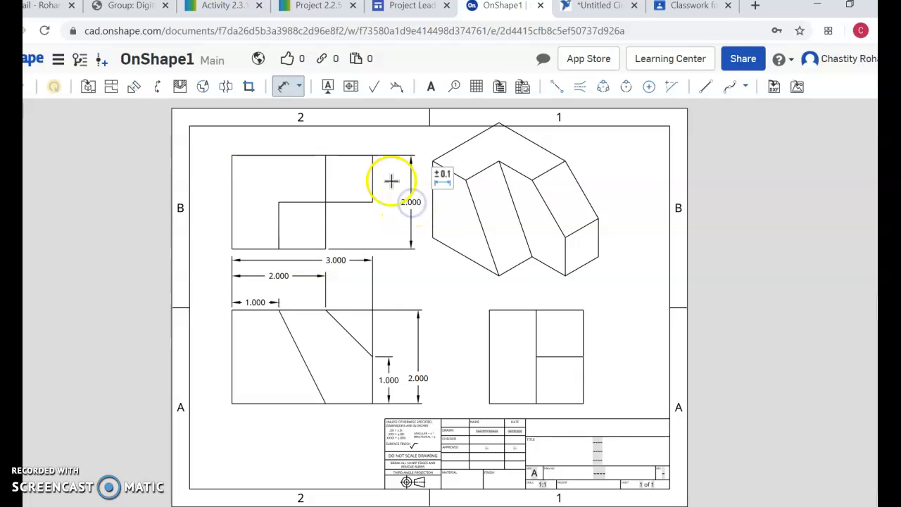
left_click(361, 154)
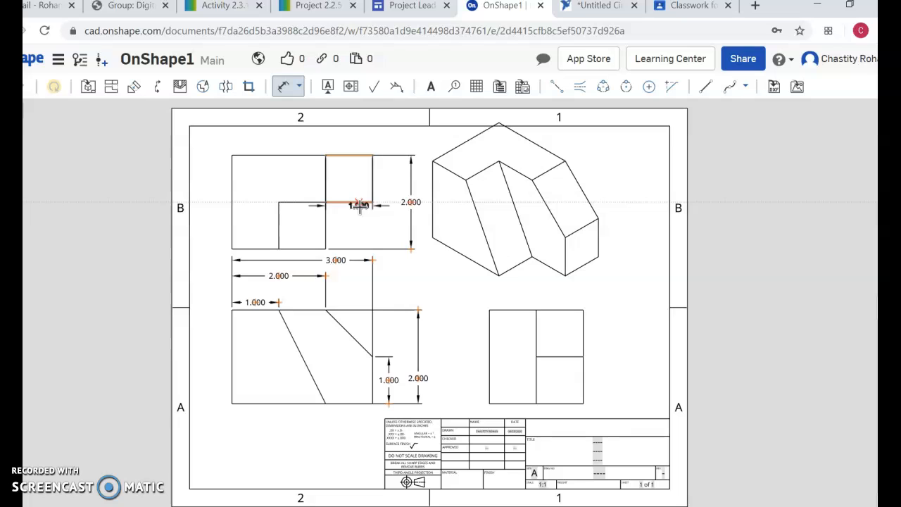
left_click(383, 186)
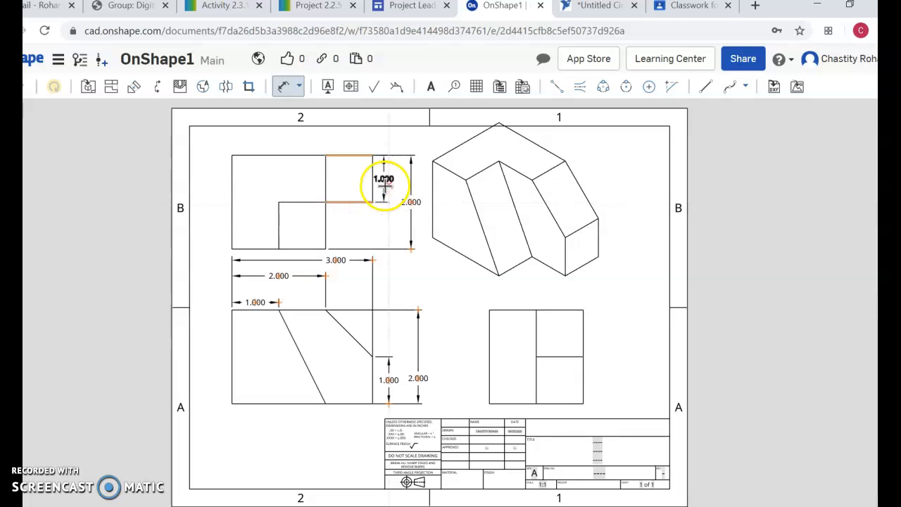
left_click_drag(384, 187, 389, 183)
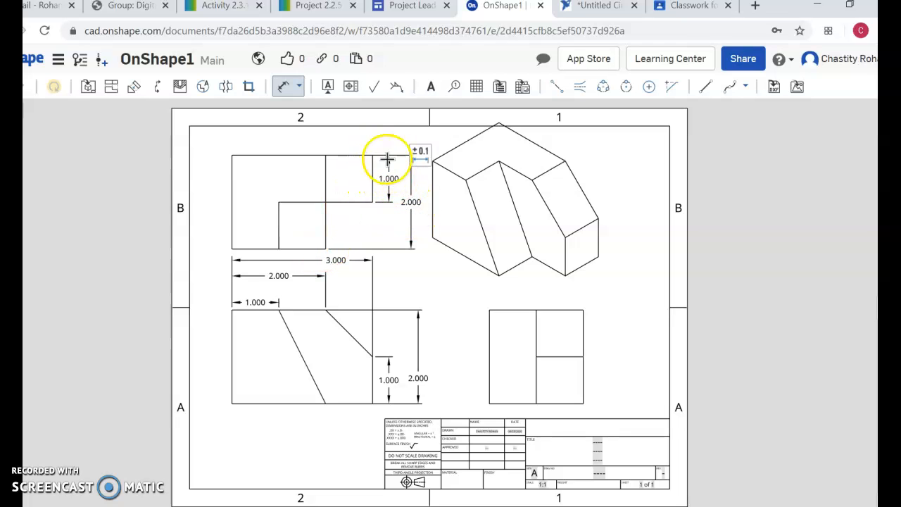
left_click(420, 185)
left_click(422, 285)
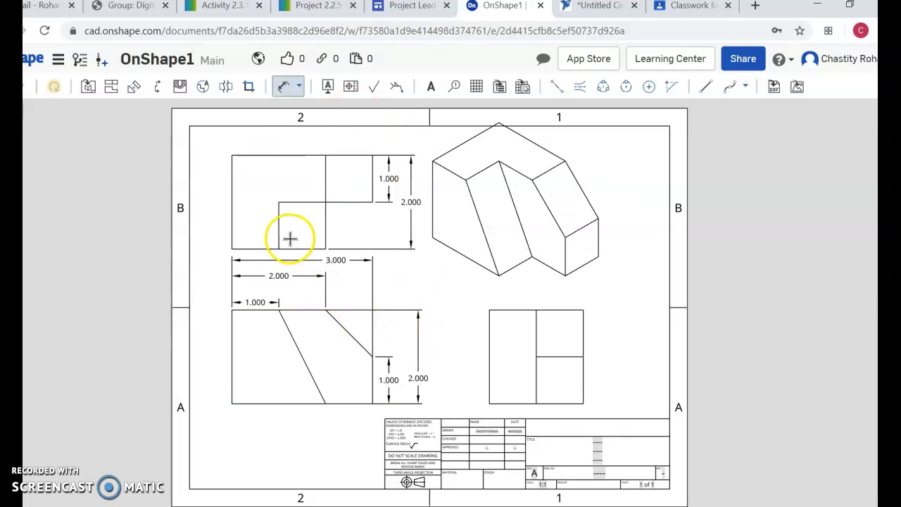
left_click(289, 326)
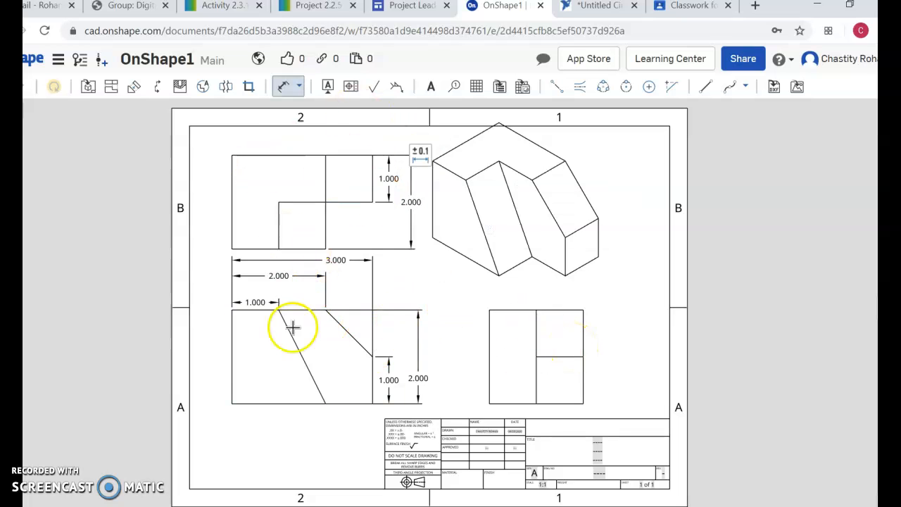
key("Escape")
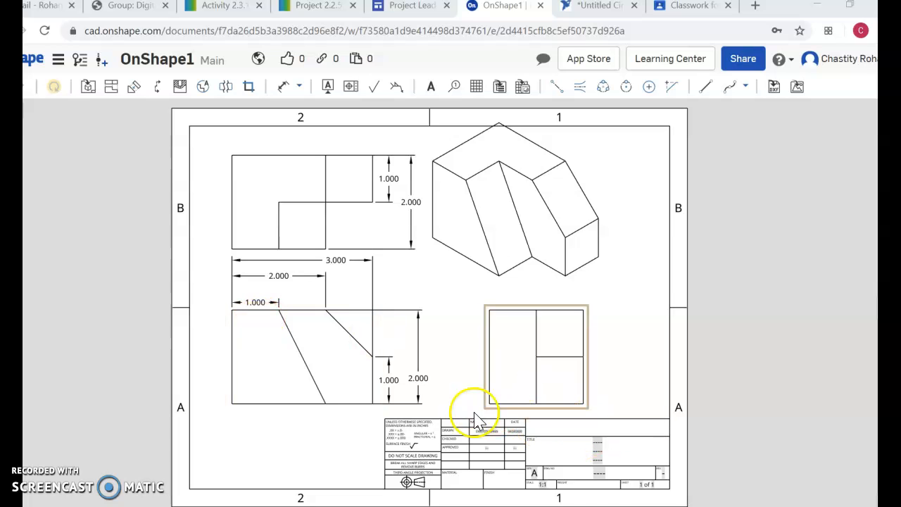
- Set the front view's scale to 1:2 in its view properties and apply it
left_click(236, 389)
right_click(233, 382)
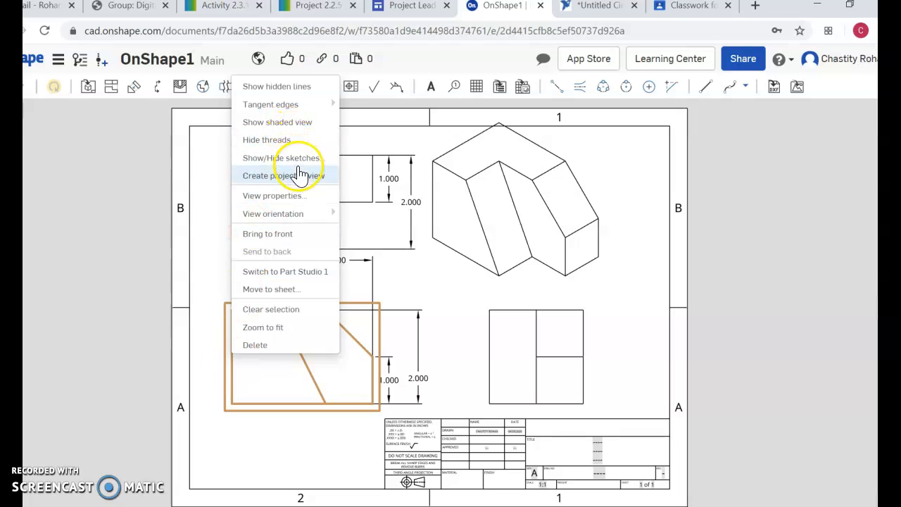
left_click(304, 195)
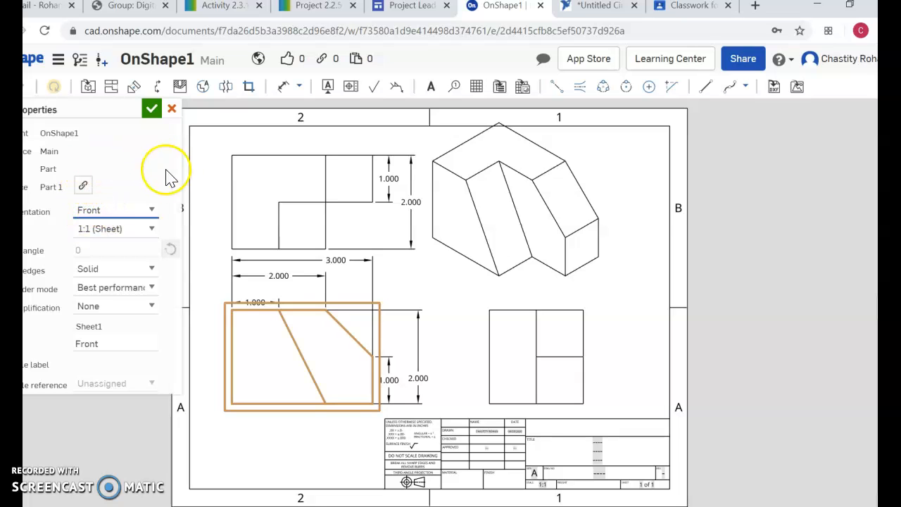
left_click(89, 229)
left_click(153, 231)
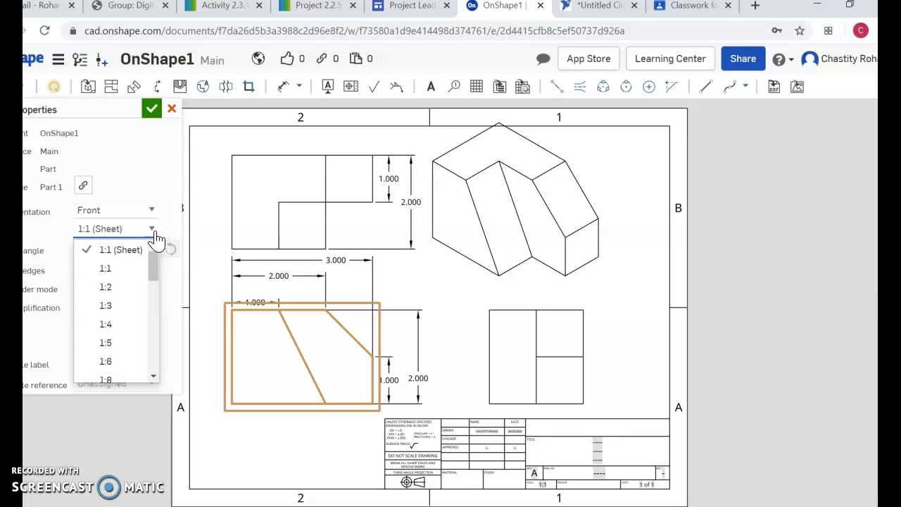
left_click(118, 288)
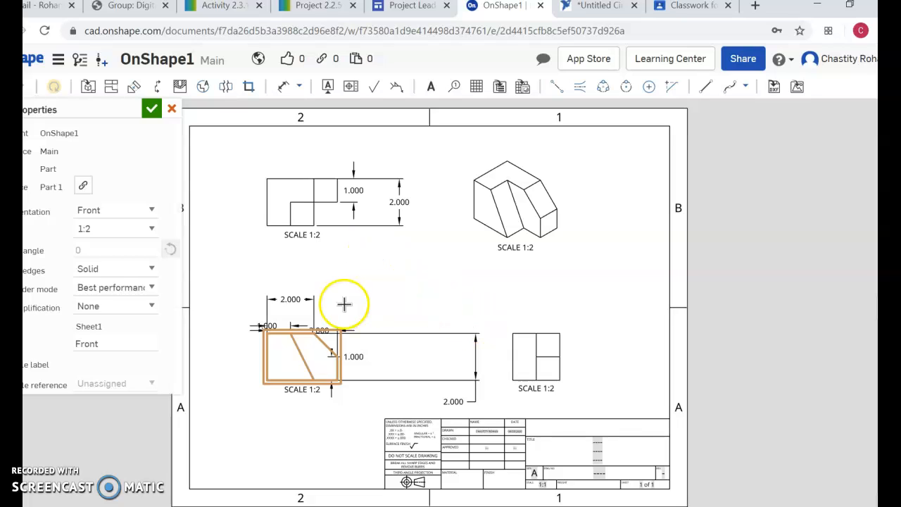
left_click(151, 109)
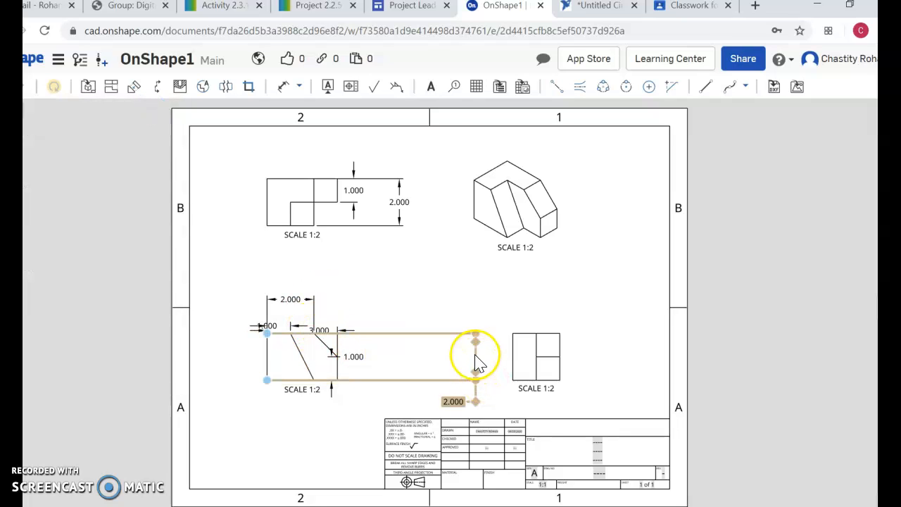
- Try to tidy the front view's overall height dimension by adjusting its text and arrows and moving it closer to the view
left_click(430, 361)
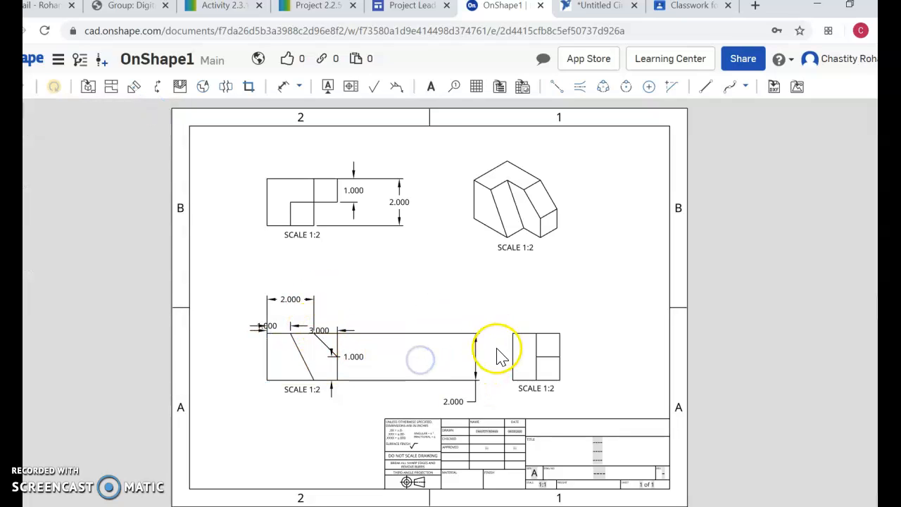
left_click(476, 401)
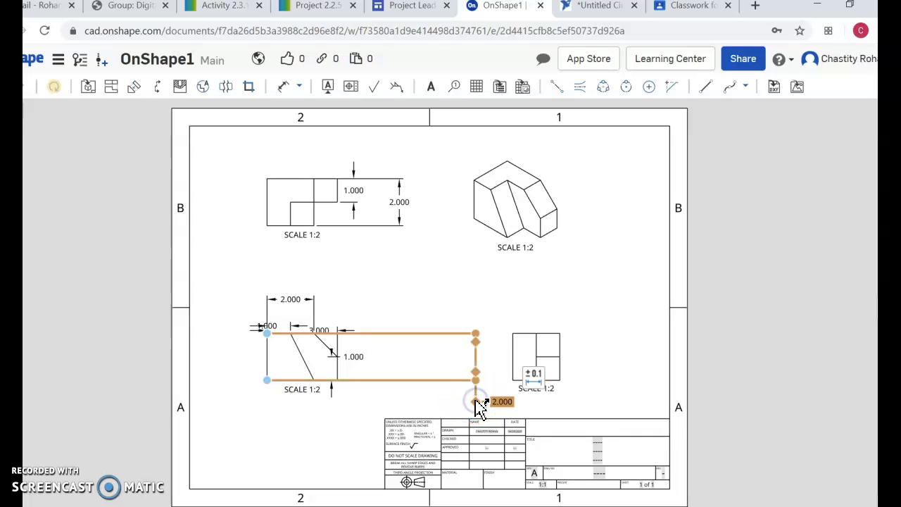
left_click(472, 363)
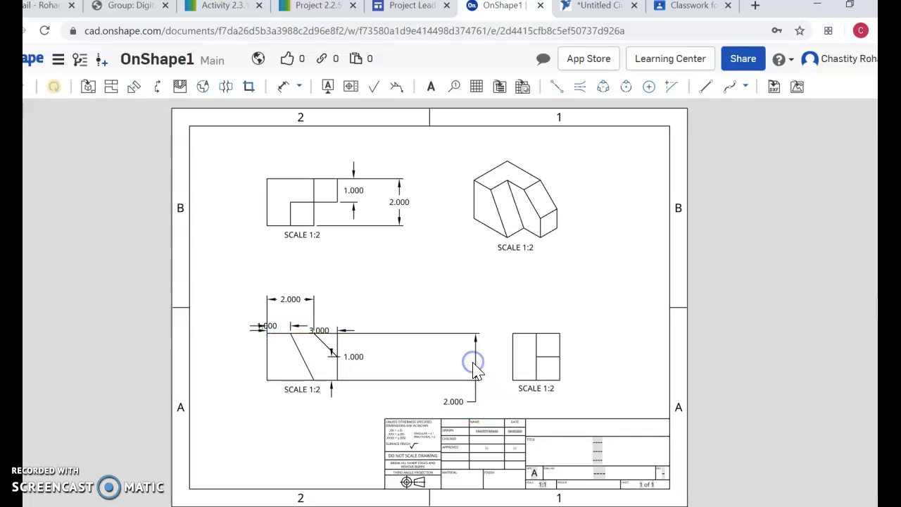
left_click(477, 376)
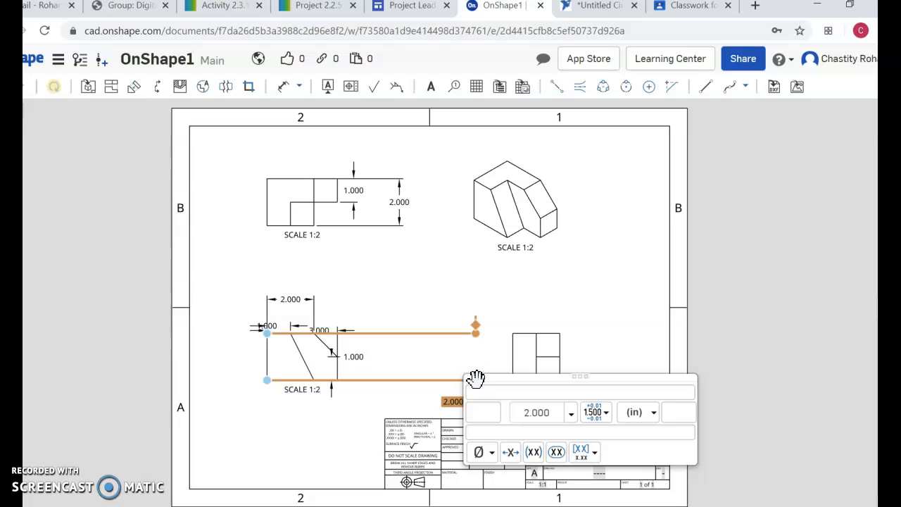
left_click(738, 394)
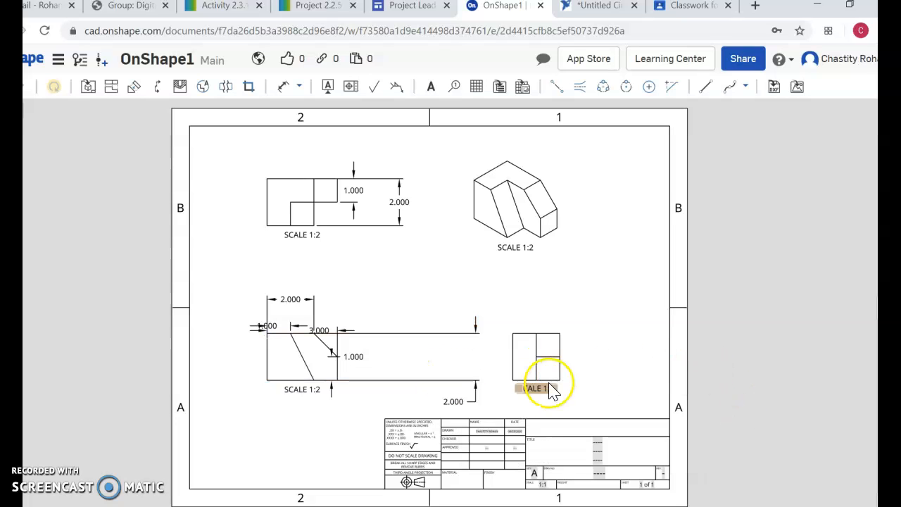
left_click(476, 386)
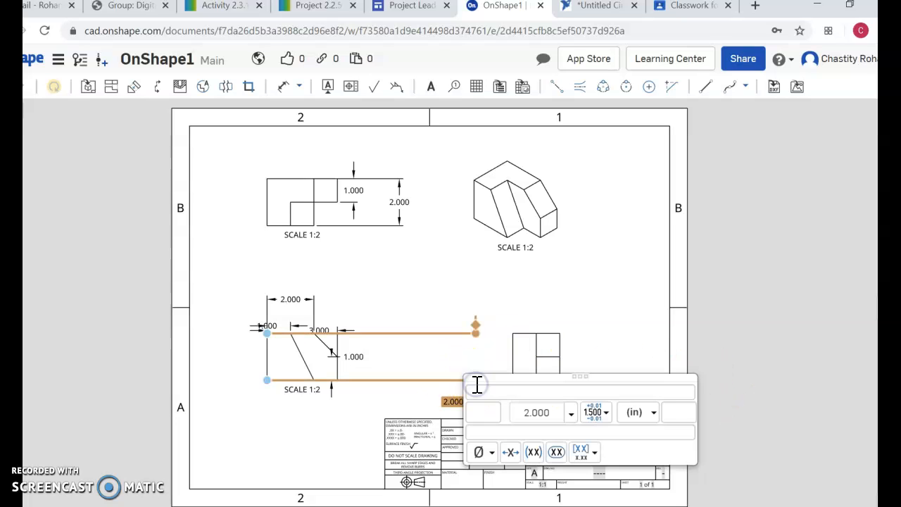
left_click(730, 332)
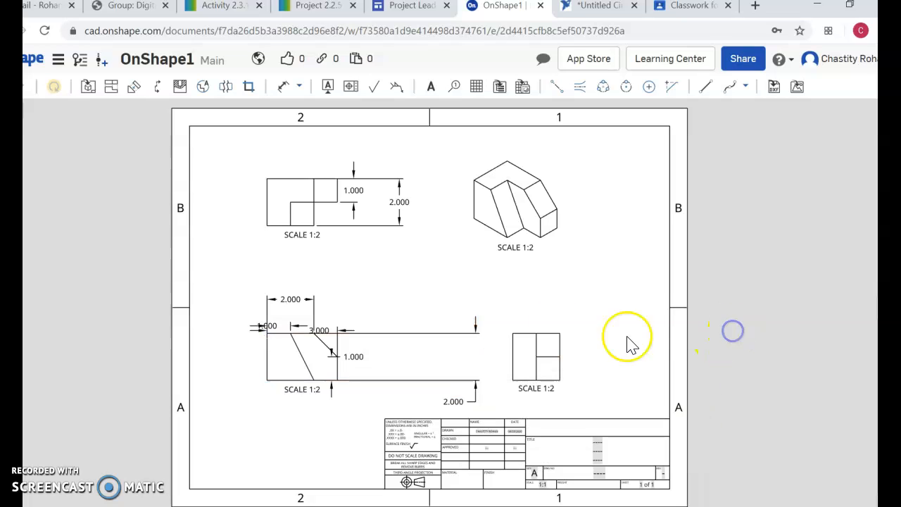
left_click_drag(475, 384, 401, 384)
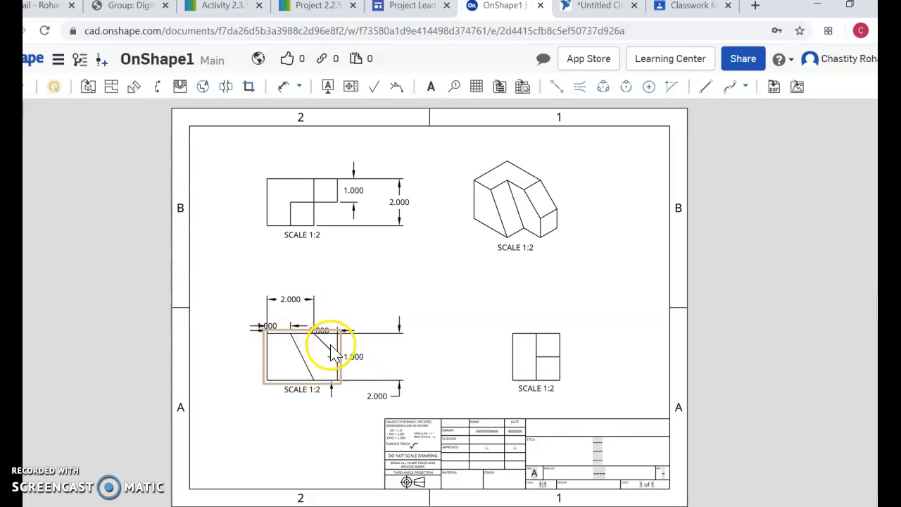
- Try to move the front view's 1.000 vertical dimension farther right and center its text between the extension lines
left_click_drag(359, 357, 376, 359)
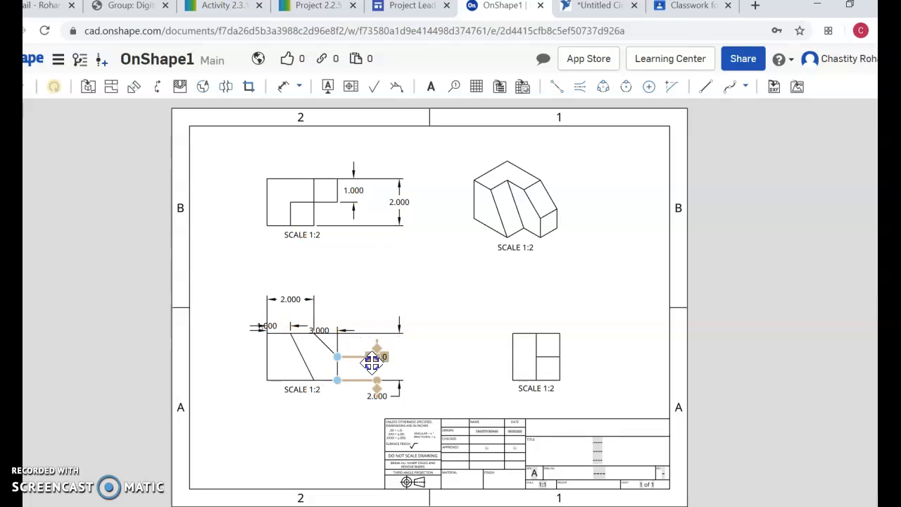
left_click(376, 372)
left_click(391, 390)
left_click(399, 364)
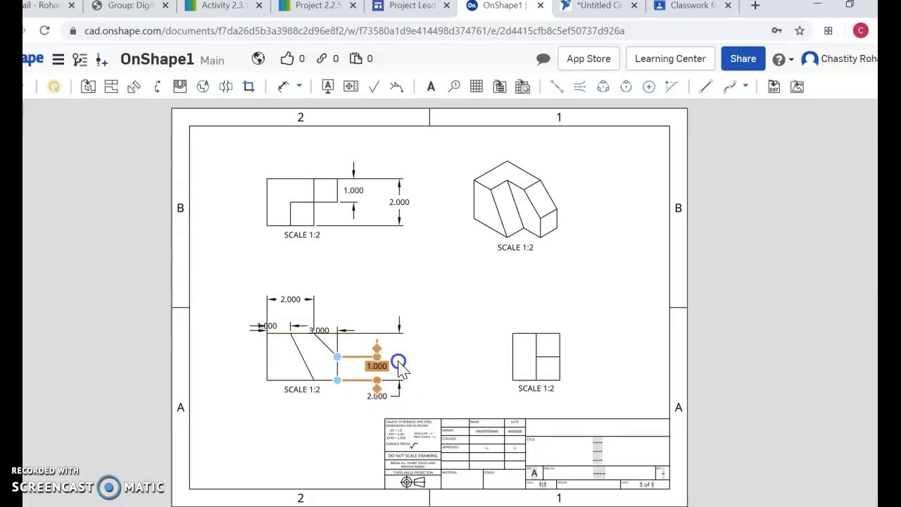
- Delete the 1.000 and 2.000 vertical dimensions beside the front view
left_click(379, 364)
key("Delete")
left_click(391, 380)
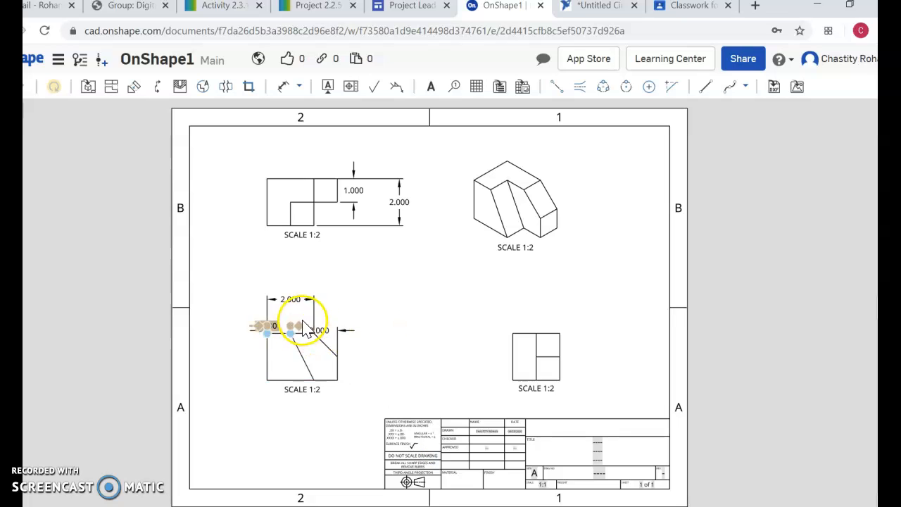
- Move the front view's 3.000 width dimension above the 2.000 one and center the 1.000 text between its extension lines
left_click_drag(323, 328, 297, 278)
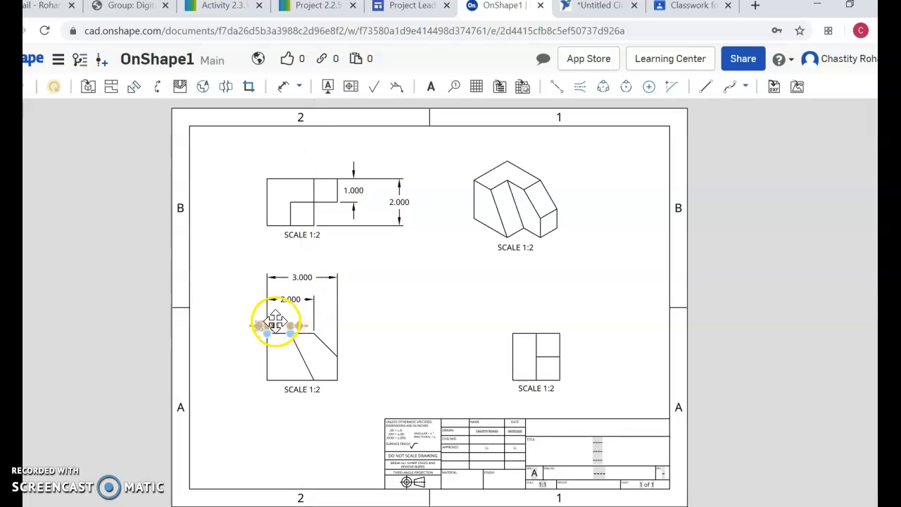
left_click_drag(281, 326, 283, 321)
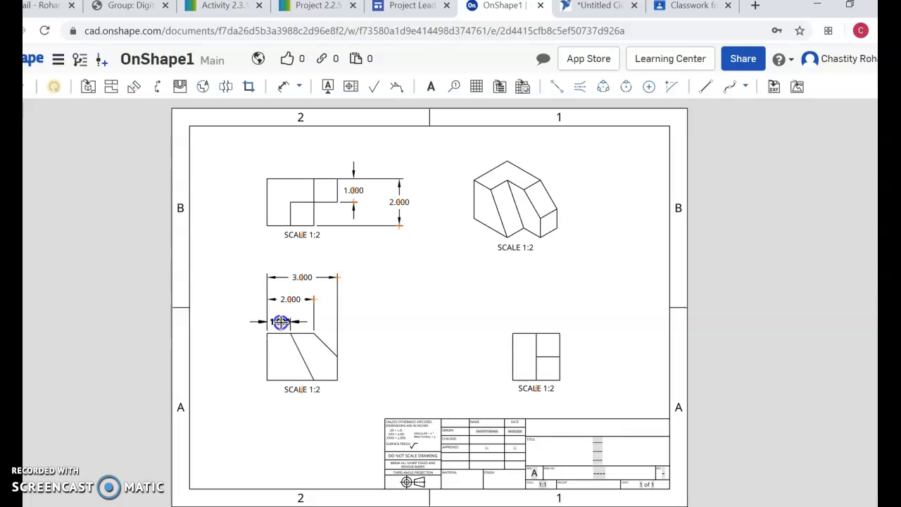
left_click_drag(280, 321, 279, 321)
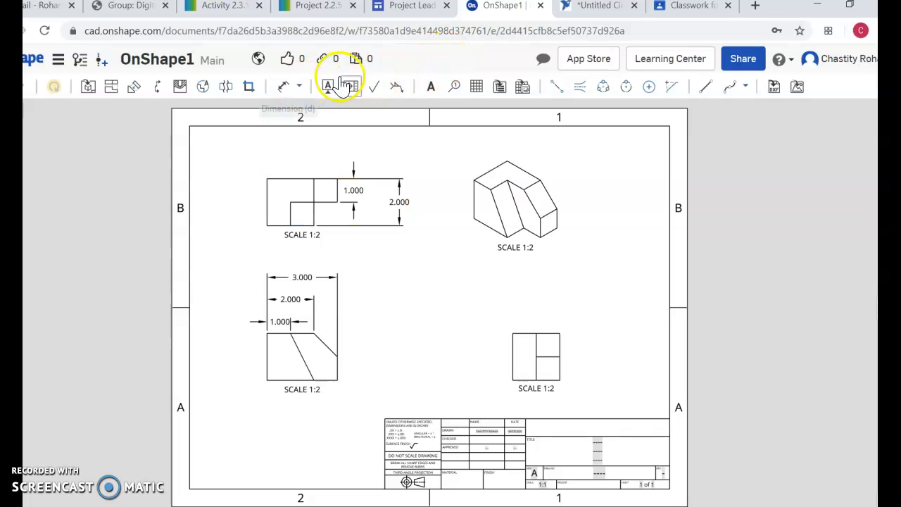
- Dimension the front view's overall height and the height from its bottom edge to the right slope's lower corner, placing both beside the view
left_click(285, 86)
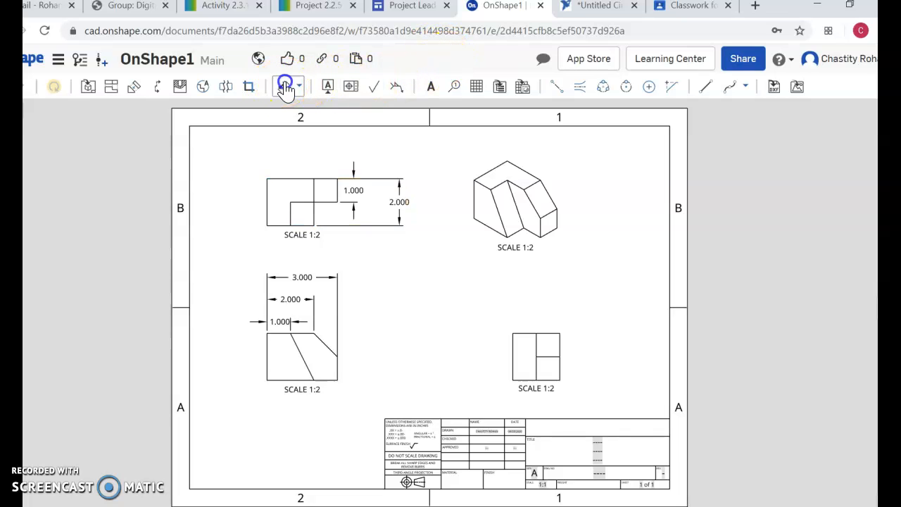
left_click(280, 334)
left_click(288, 380)
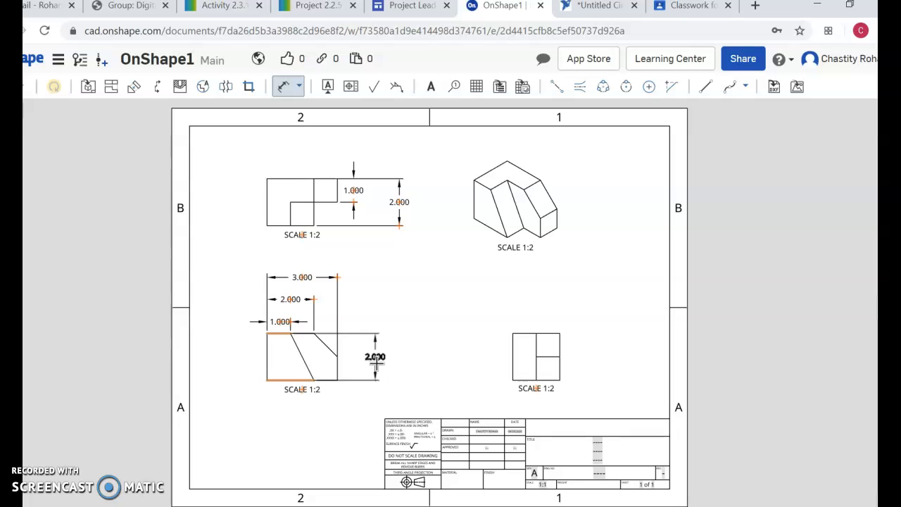
left_click(377, 363)
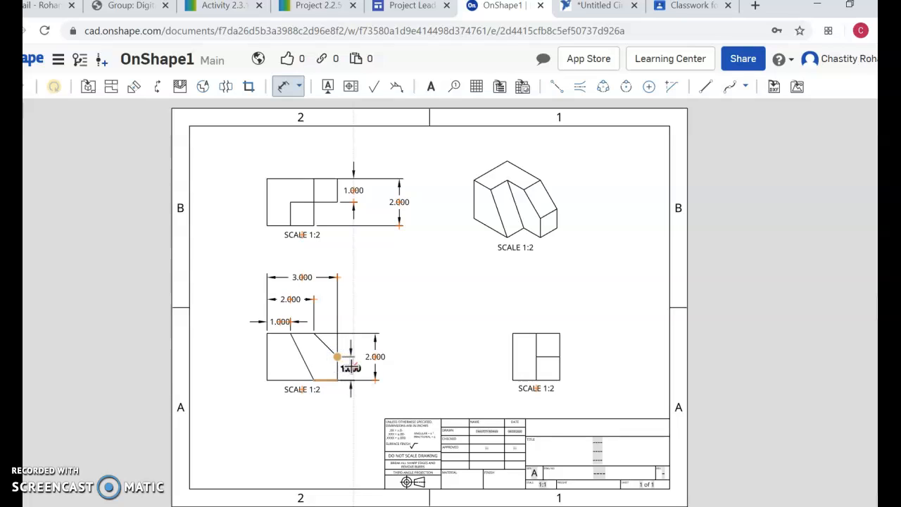
left_click(352, 366)
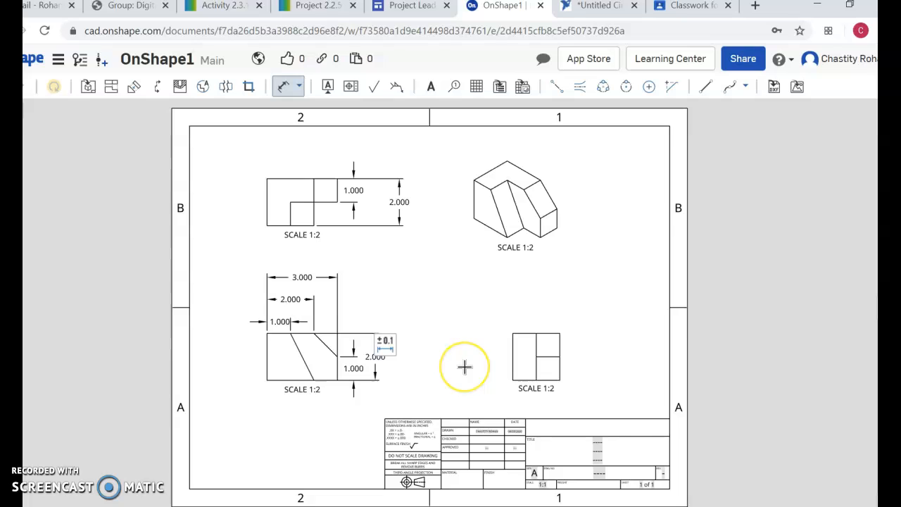
left_click(450, 356)
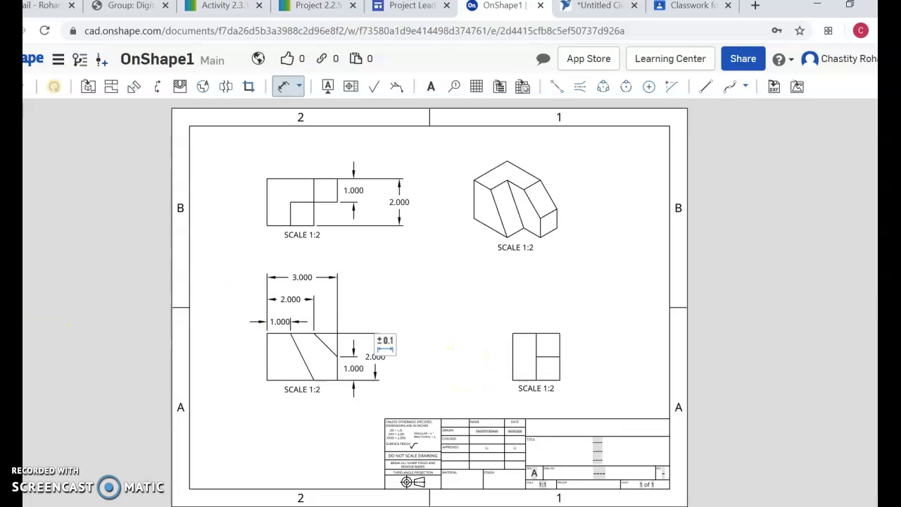